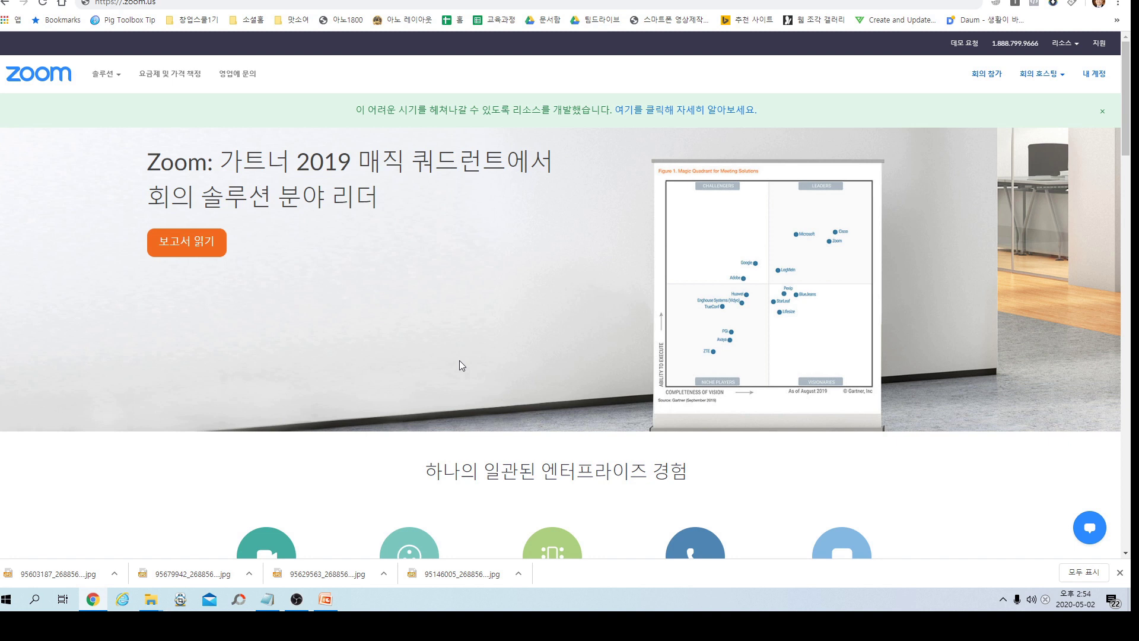
- Locate the meeting client download links among the site's resources and in the page footer
{"action": "left_click", "coordinate": [1069, 51]}
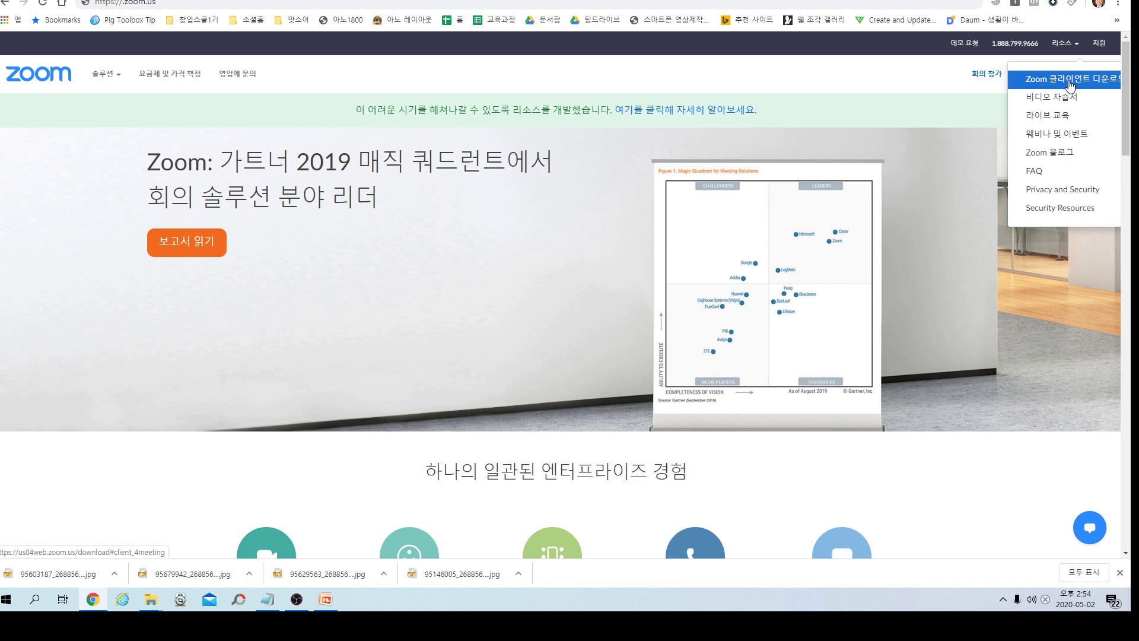
{"action": "left_click_drag", "start_coordinate": [1126, 80], "coordinate": [1132, 510]}
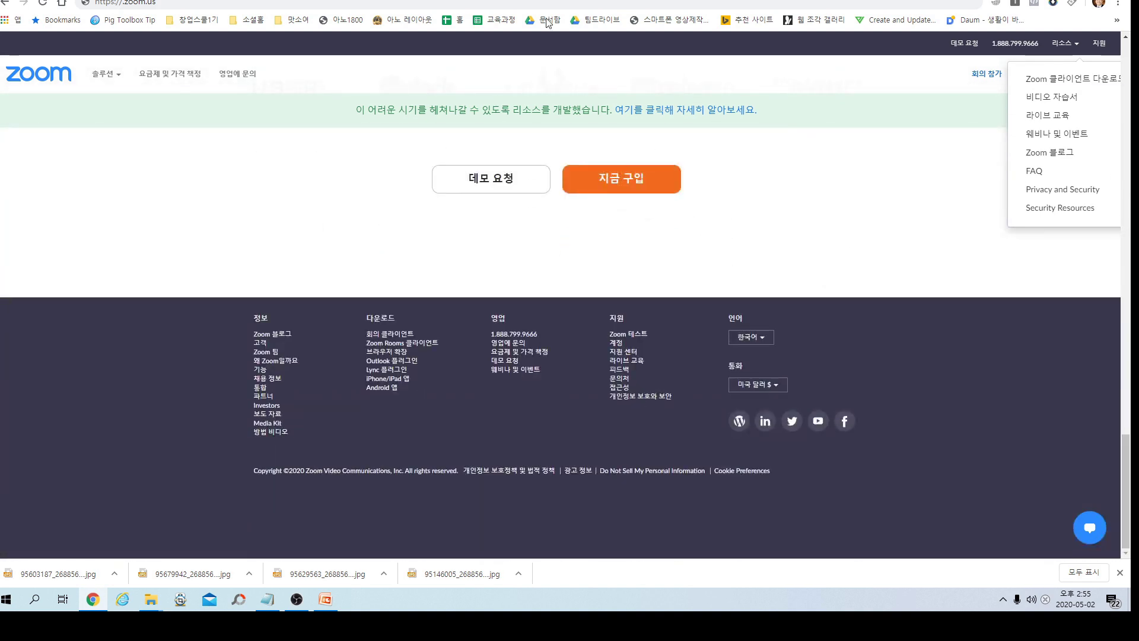
{"action": "left_click", "coordinate": [384, 343]}
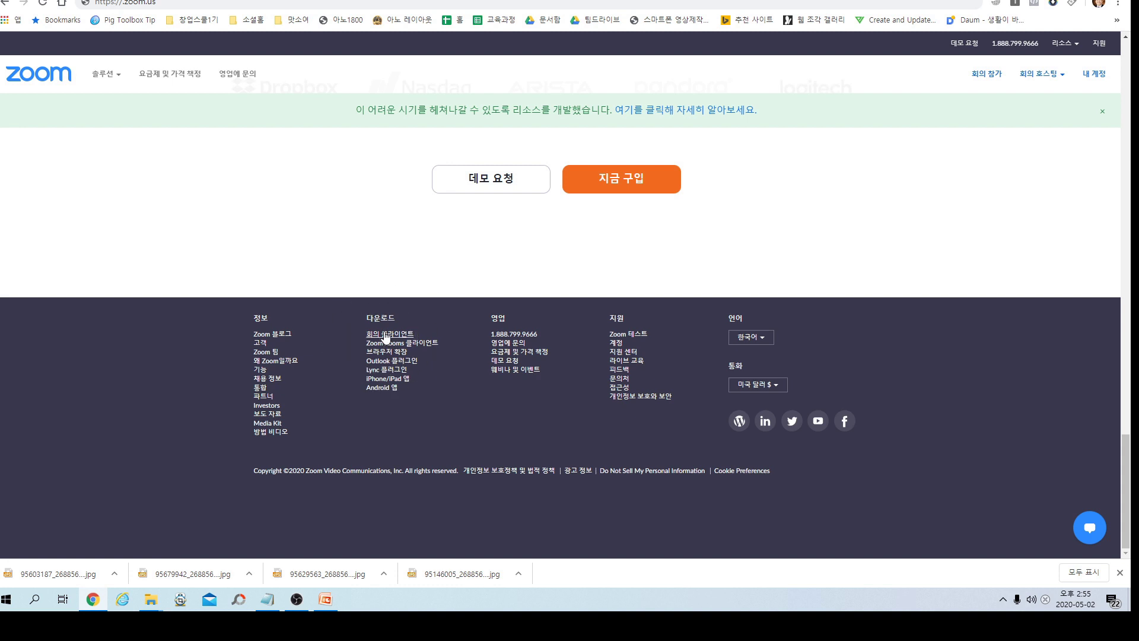
{"action": "left_click", "coordinate": [385, 323]}
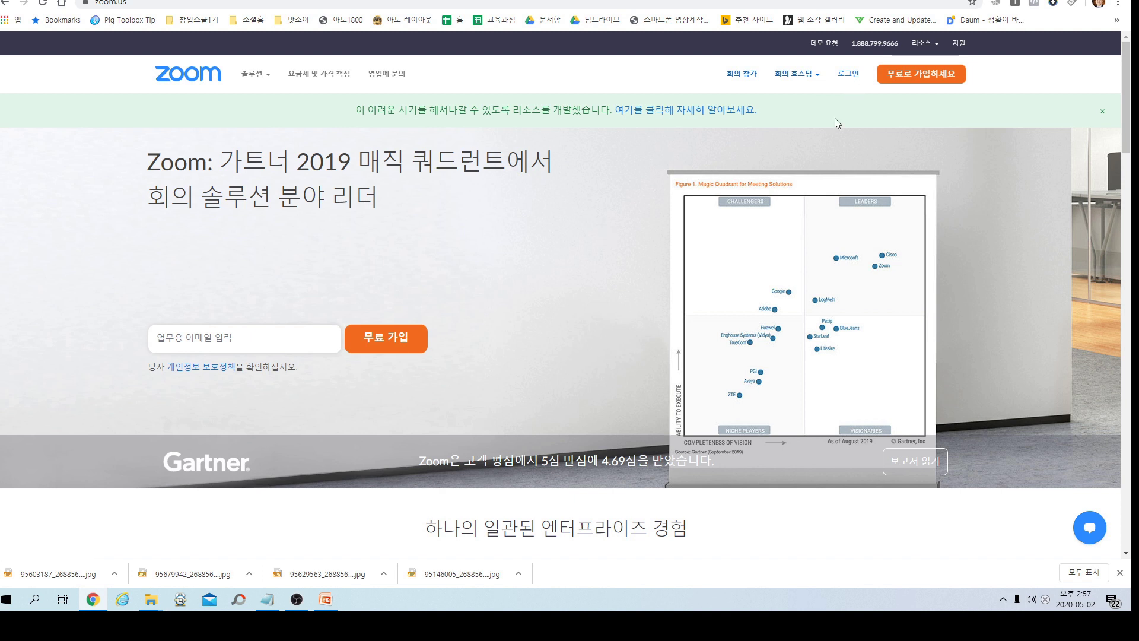
- Go to the Zoom sign-in page and sign in with the Google account option
{"action": "left_click", "coordinate": [850, 79]}
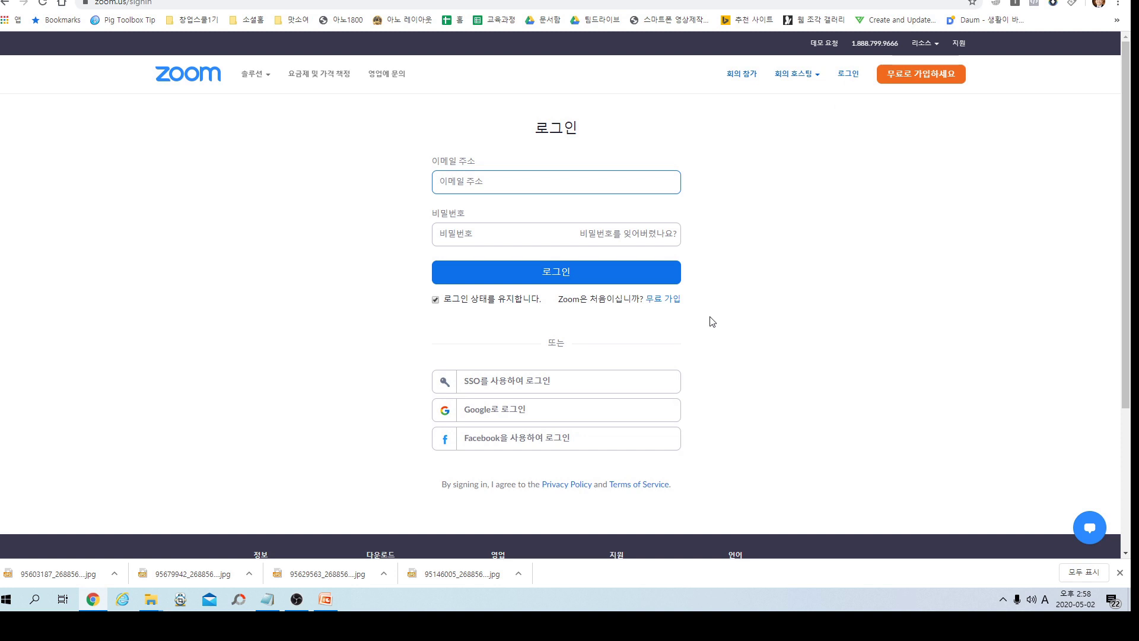
{"action": "scroll", "coordinate": [712, 322], "scroll_direction": "down", "scroll_amount": 2}
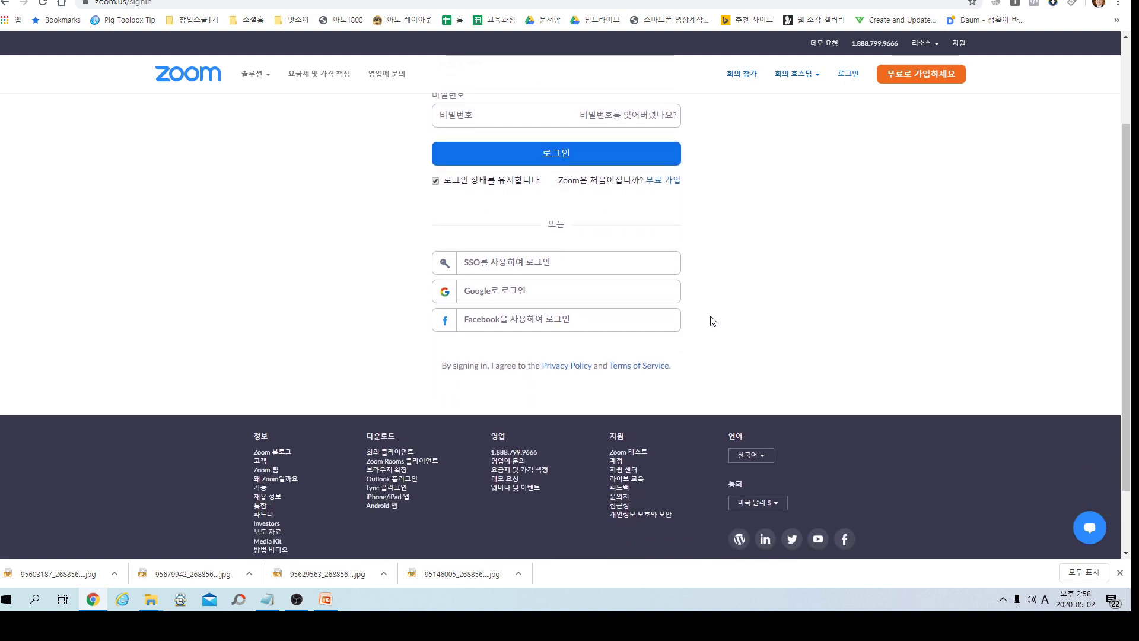
{"action": "left_click", "coordinate": [488, 306]}
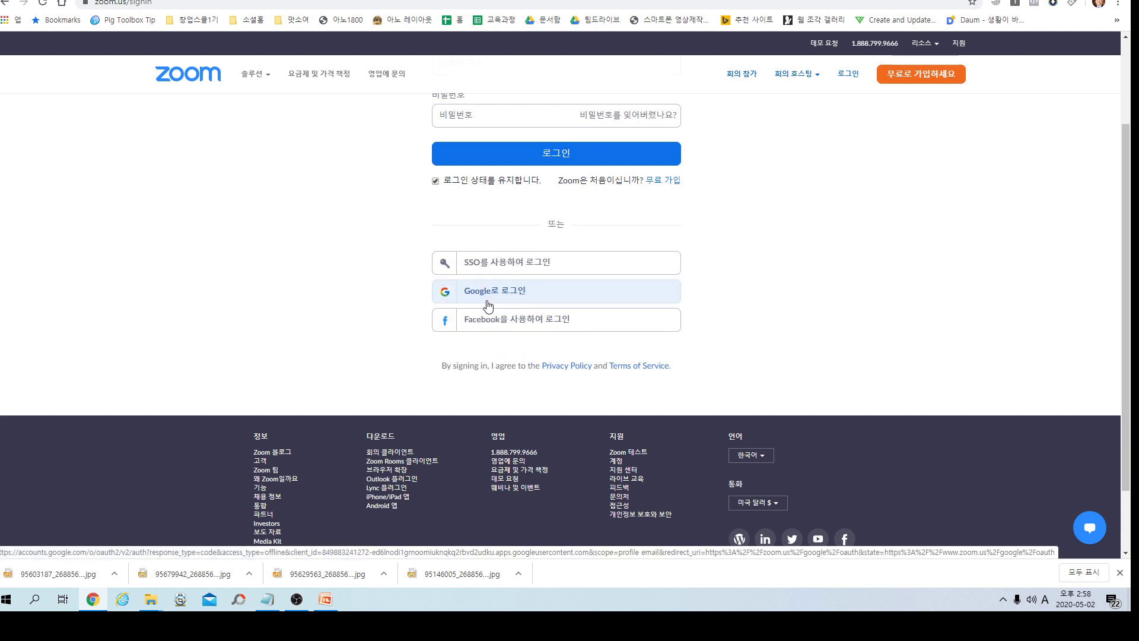
{"action": "scroll", "coordinate": [488, 305], "scroll_direction": "up", "scroll_amount": 2}
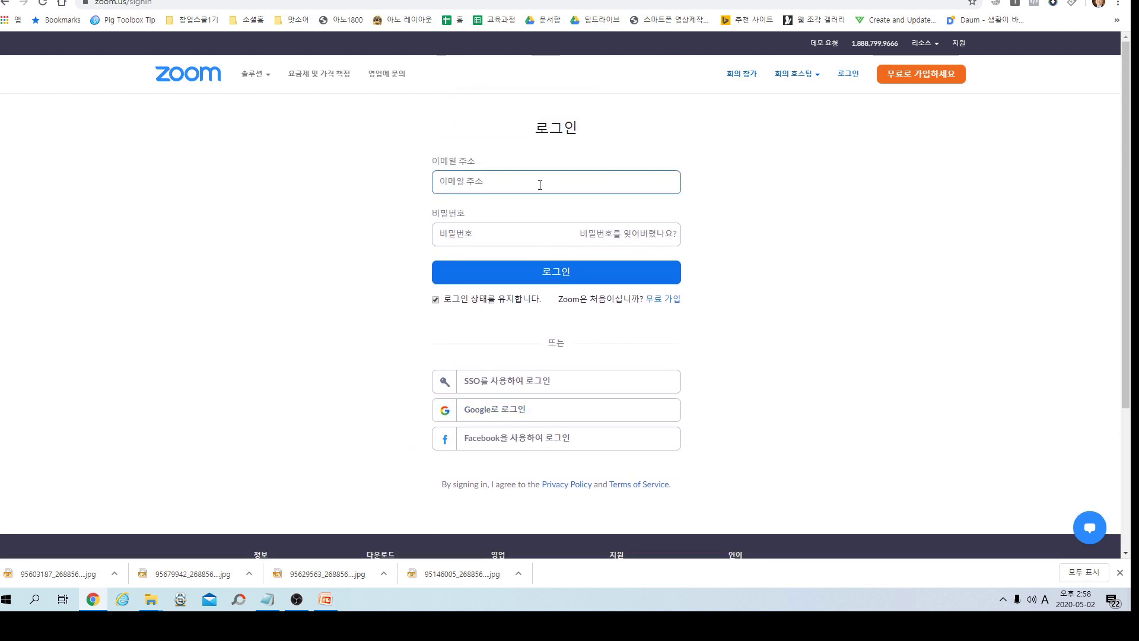
{"action": "left_click", "coordinate": [509, 236]}
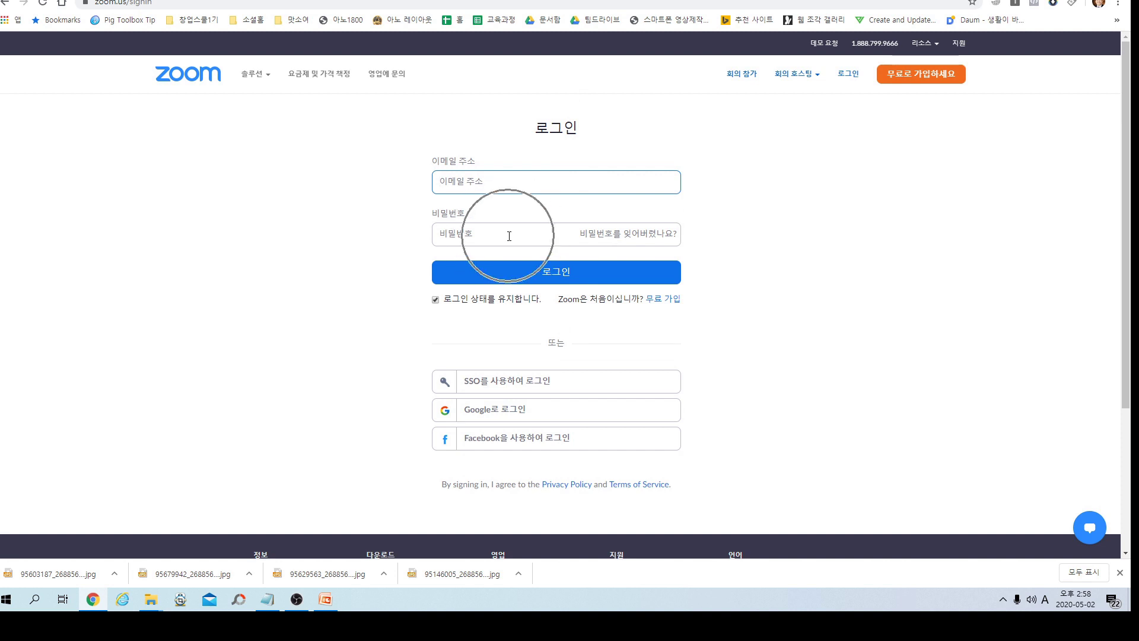
{"action": "left_click", "coordinate": [552, 285]}
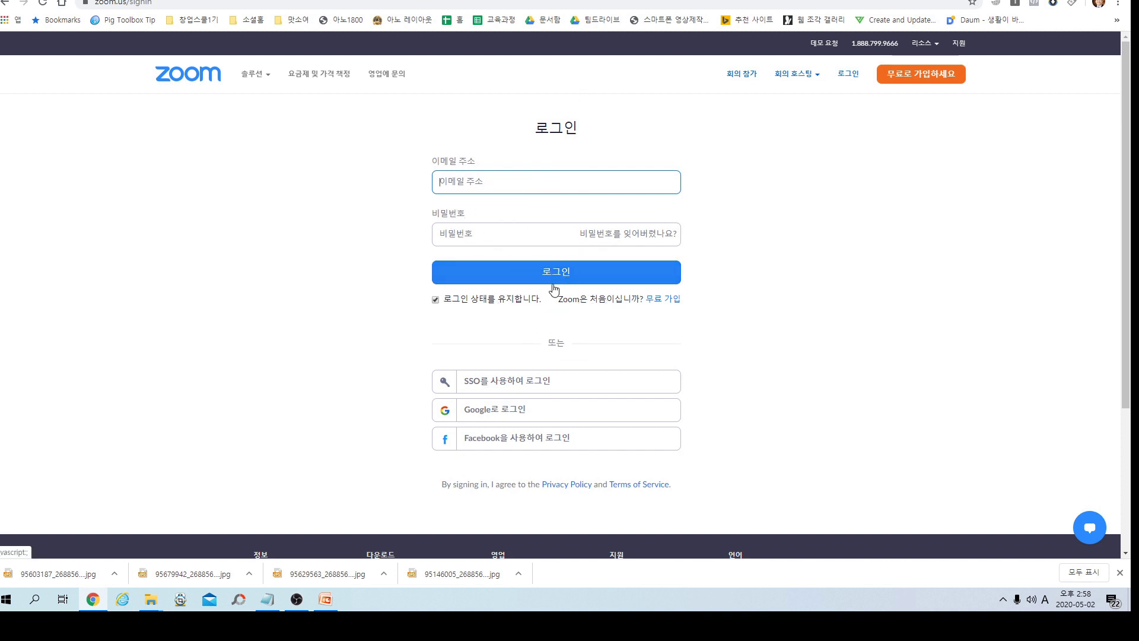
{"action": "scroll", "coordinate": [483, 305], "scroll_direction": "down", "scroll_amount": 2}
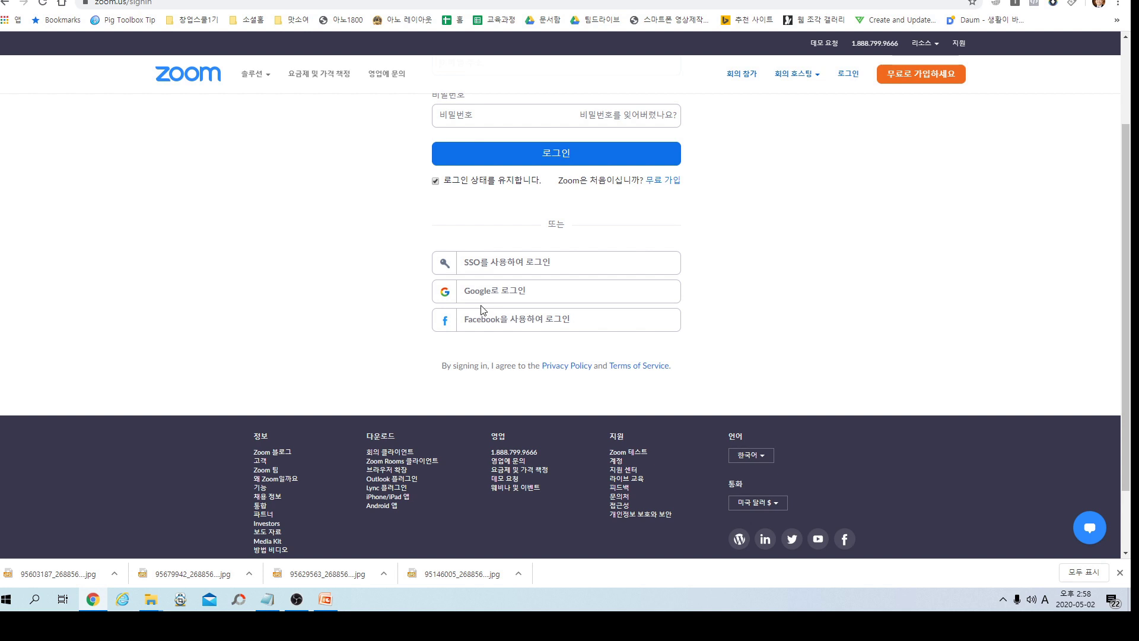
{"action": "left_click", "coordinate": [481, 306]}
{"action": "left_click", "coordinate": [495, 295]}
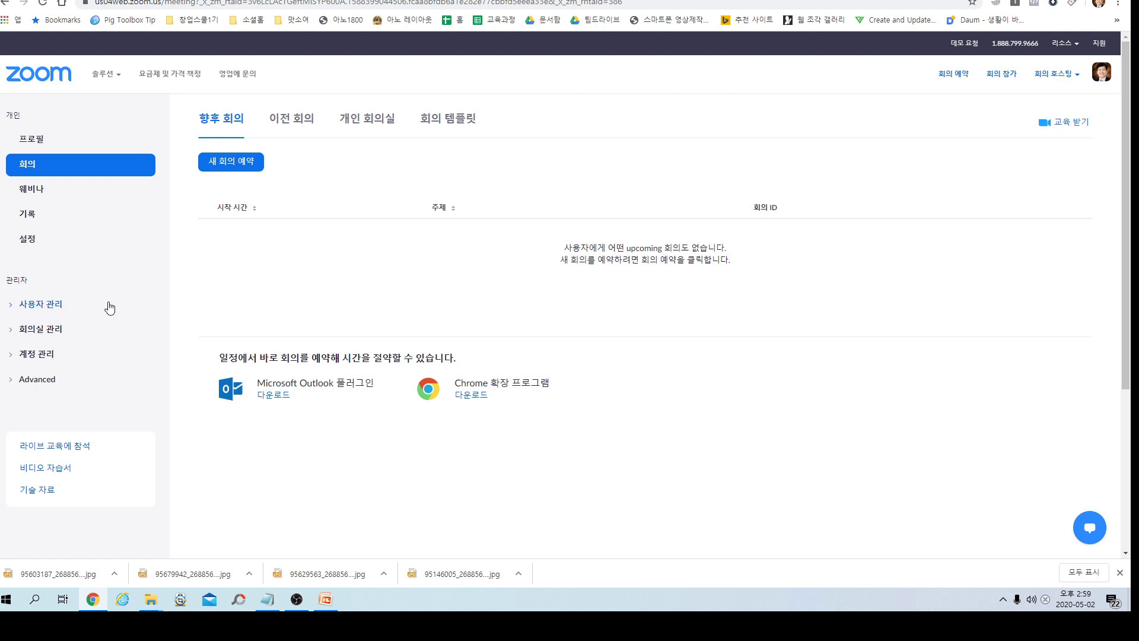
- Show the previous meetings and open the details of the "블로그마케팅 교육" meeting
{"action": "left_click", "coordinate": [32, 148]}
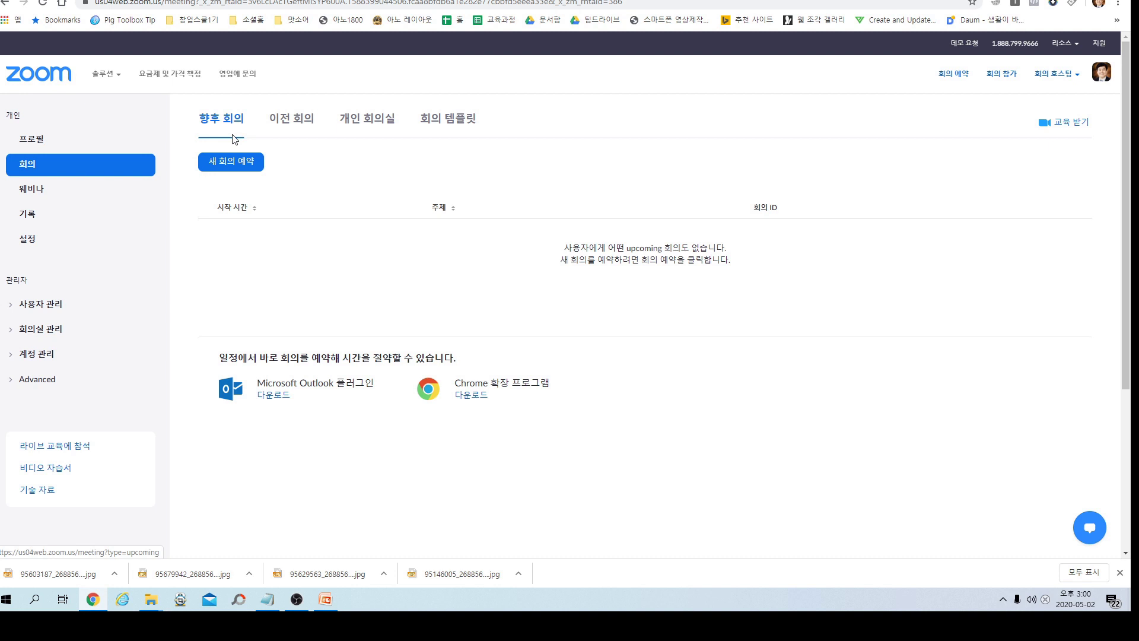
{"action": "left_click", "coordinate": [301, 140]}
{"action": "left_click", "coordinate": [291, 133]}
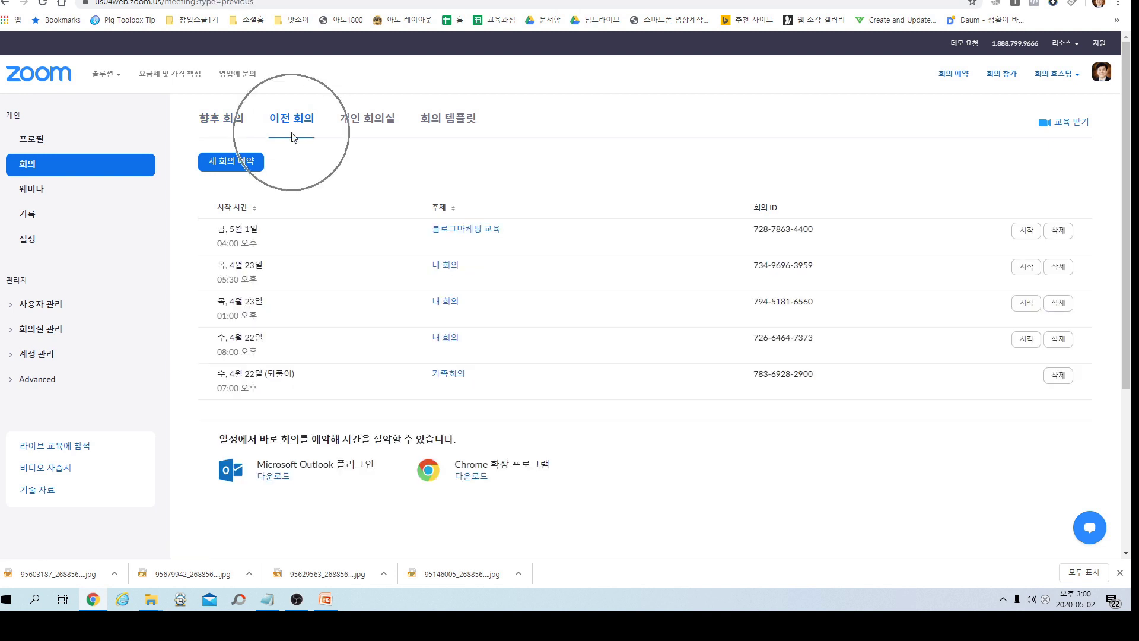
{"action": "left_click", "coordinate": [275, 254]}
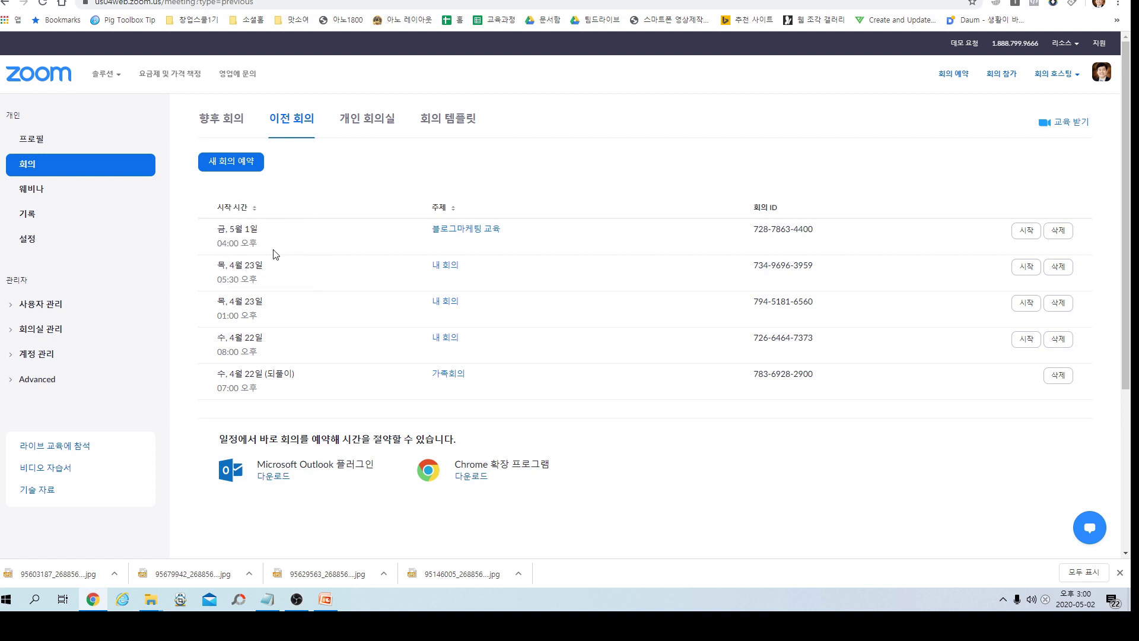
{"action": "left_click", "coordinate": [473, 248]}
{"action": "left_click", "coordinate": [462, 248]}
{"action": "left_click", "coordinate": [474, 229]}
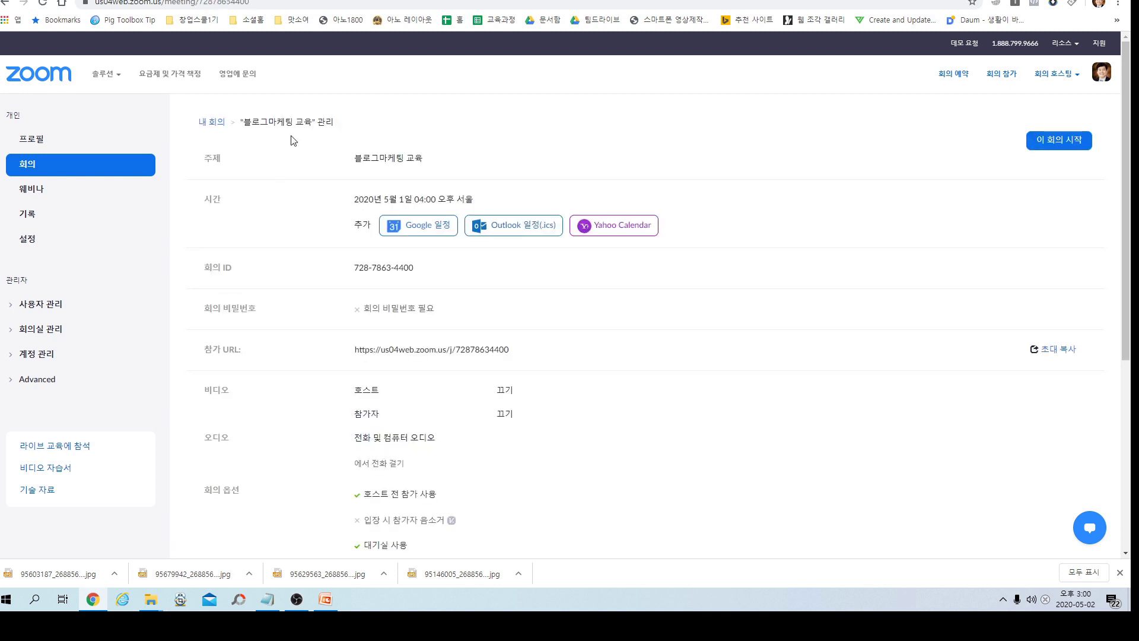
- Examine the meeting's topic, time, calendar options, meeting ID and join URL
{"action": "left_click", "coordinate": [291, 140]}
{"action": "left_click", "coordinate": [226, 169]}
{"action": "left_click", "coordinate": [388, 167]}
{"action": "left_click", "coordinate": [400, 210]}
{"action": "left_click", "coordinate": [429, 207]}
{"action": "left_click", "coordinate": [425, 252]}
{"action": "left_click", "coordinate": [426, 251]}
{"action": "left_click", "coordinate": [392, 279]}
{"action": "left_click", "coordinate": [392, 278]}
{"action": "scroll", "coordinate": [318, 323], "scroll_direction": "down", "scroll_amount": 2}
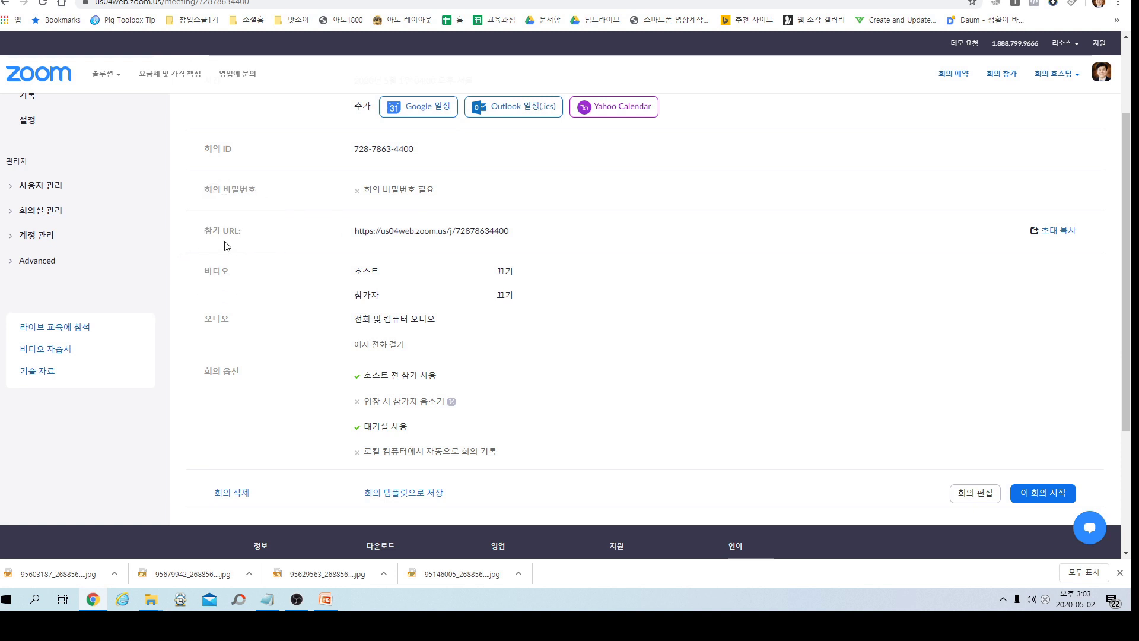
{"action": "left_click", "coordinate": [415, 244]}
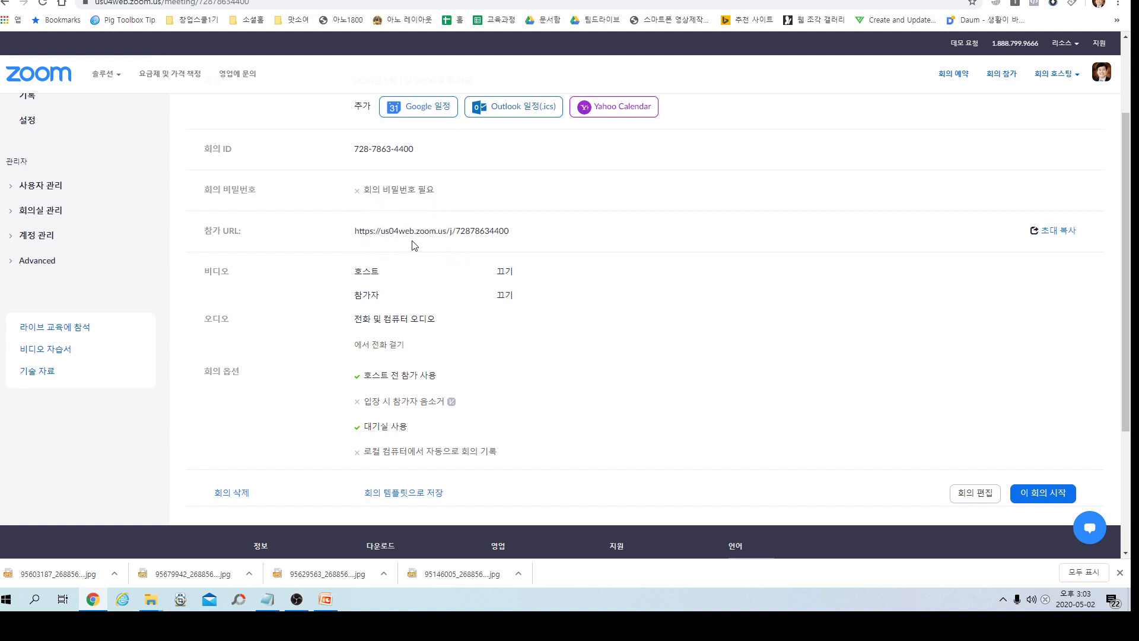
- View the meeting's invitation text, highlight all of it, and close the invitation without copying
{"action": "left_click", "coordinate": [1070, 249]}
{"action": "left_click", "coordinate": [1054, 238]}
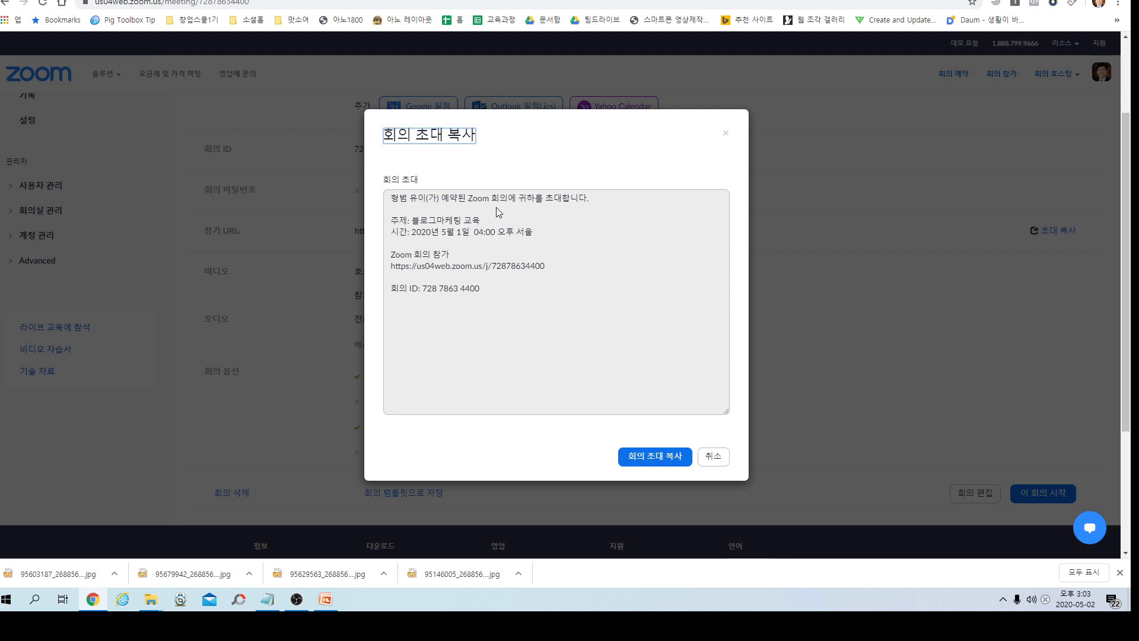
{"action": "left_click", "coordinate": [436, 231]}
{"action": "key", "text": "ctrl"}
{"action": "key", "text": "ctrl"}
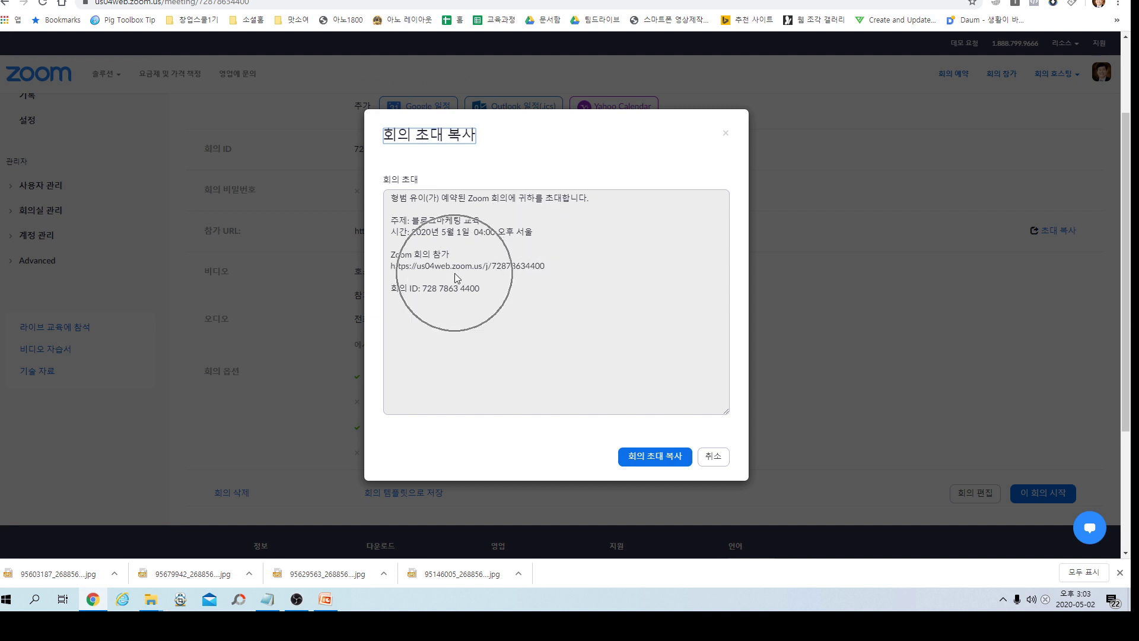
{"action": "key", "text": "ctrl"}
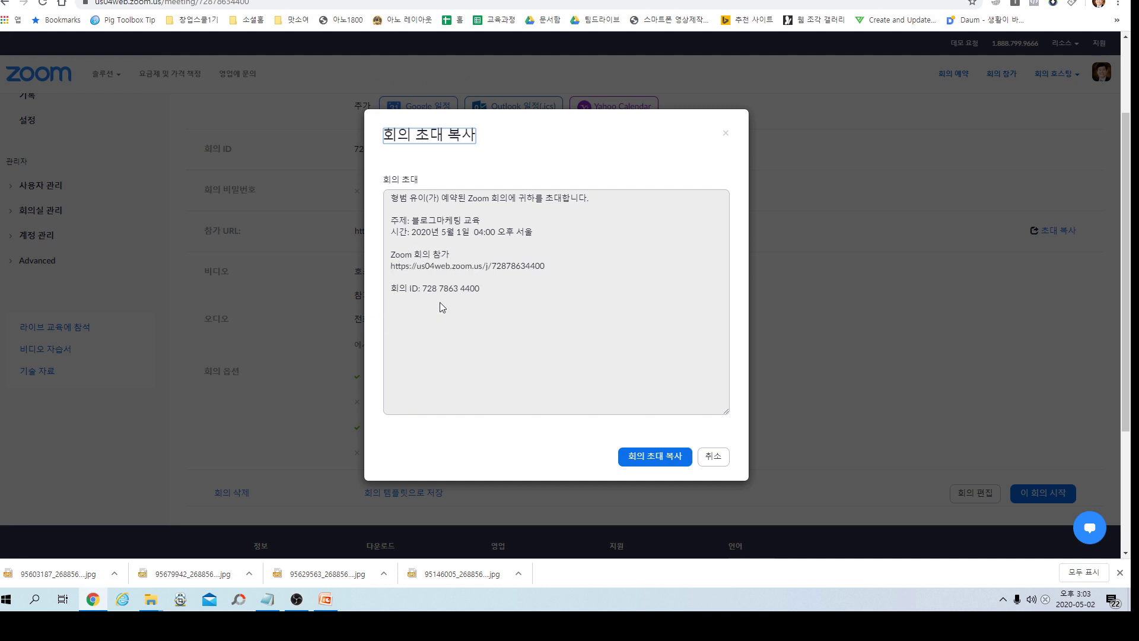
{"action": "left_click_drag", "start_coordinate": [494, 287], "coordinate": [388, 198]}
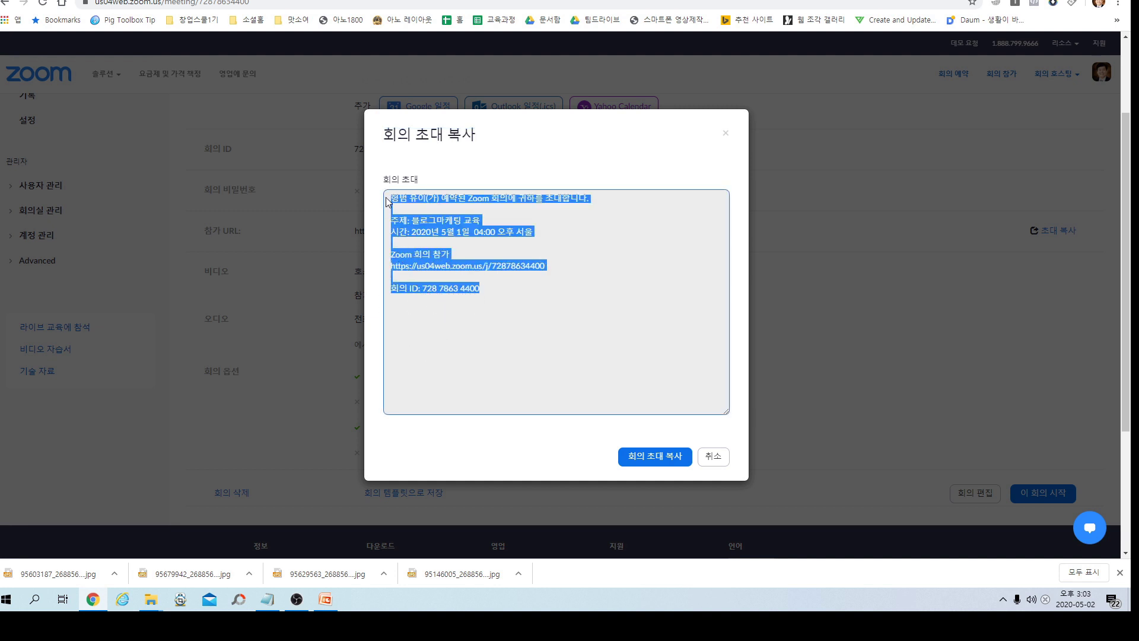
{"action": "left_click", "coordinate": [474, 339]}
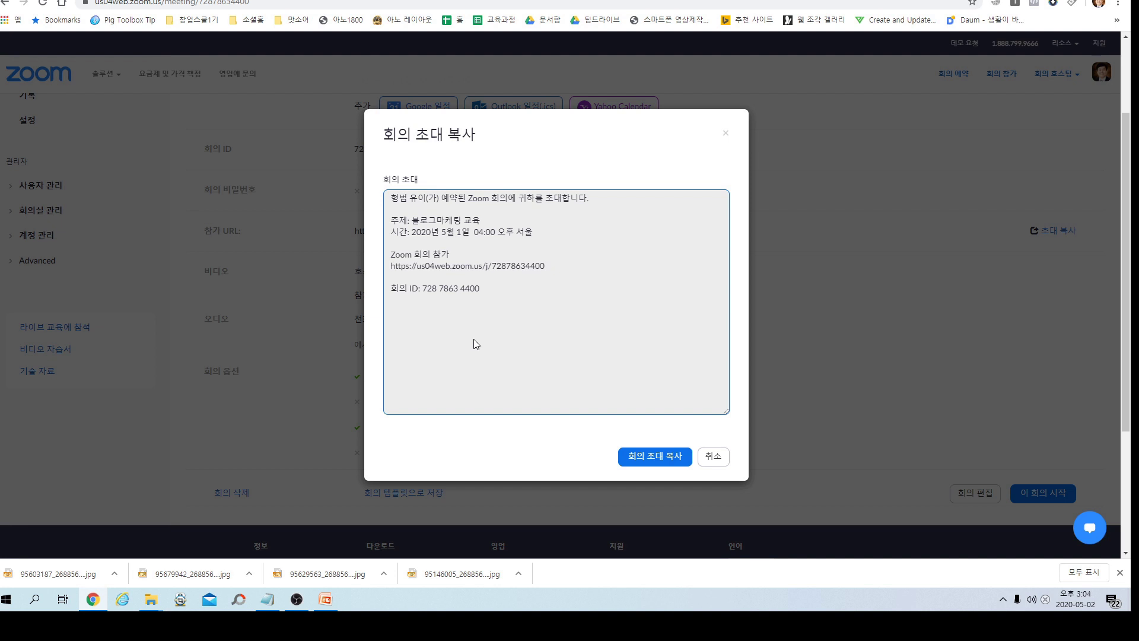
{"action": "key", "text": "Escape"}
- Examine the meeting's host and participant video, audio, and meeting option settings
{"action": "scroll", "coordinate": [273, 189], "scroll_direction": "down", "scroll_amount": 2}
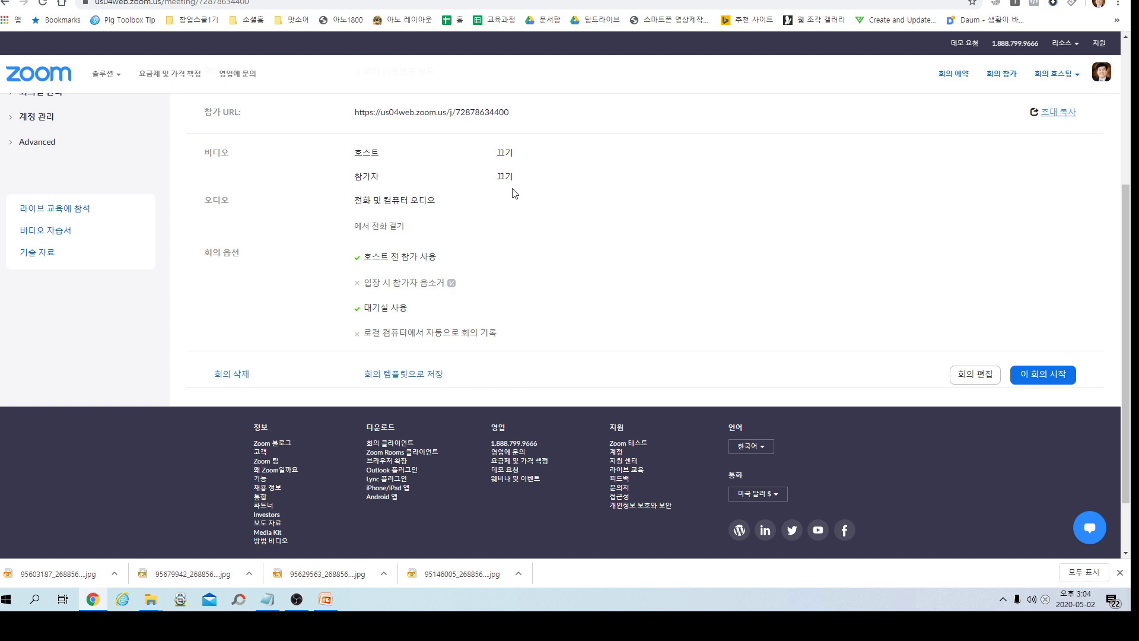
{"action": "left_click", "coordinate": [225, 168]}
{"action": "left_click", "coordinate": [215, 209]}
{"action": "left_click", "coordinate": [395, 212]}
{"action": "left_click", "coordinate": [223, 273]}
{"action": "left_click", "coordinate": [403, 344]}
{"action": "scroll", "coordinate": [403, 344], "scroll_direction": "down", "scroll_amount": 2}
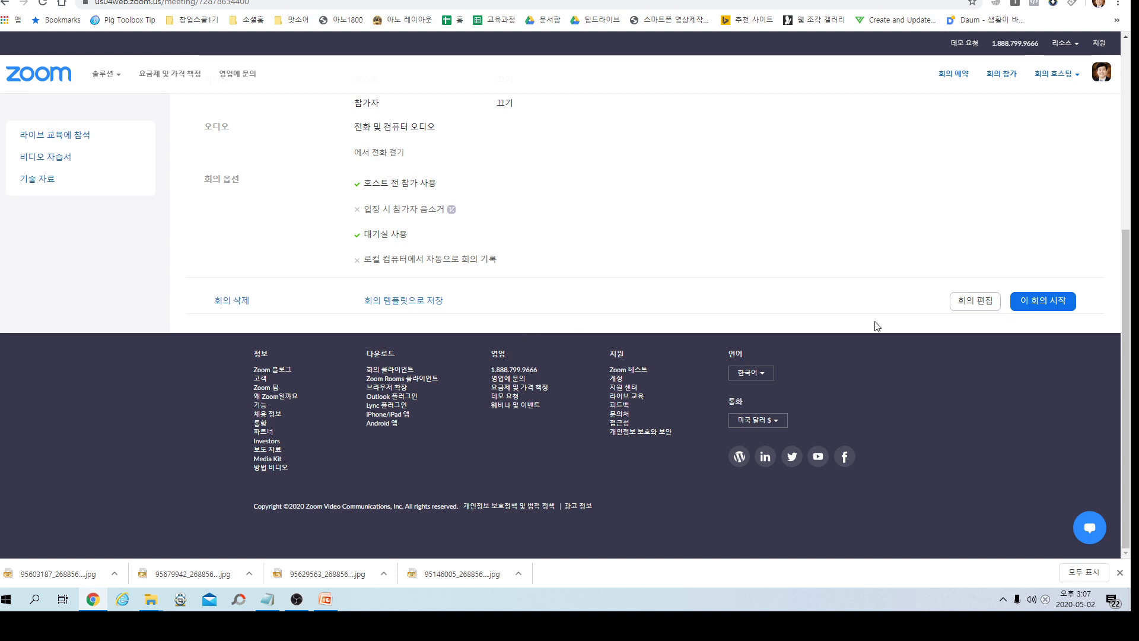
- Start the "블로그마케팅 교육" meeting and allow it to open in the Zoom Meetings application
{"action": "left_click", "coordinate": [1053, 311]}
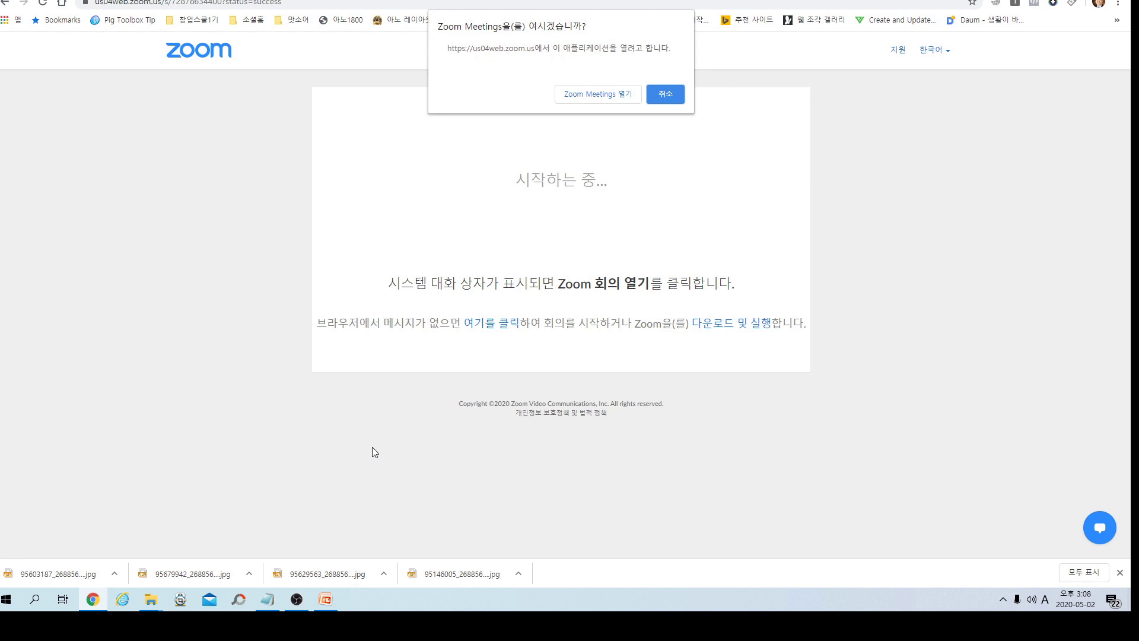
{"action": "left_click", "coordinate": [558, 66]}
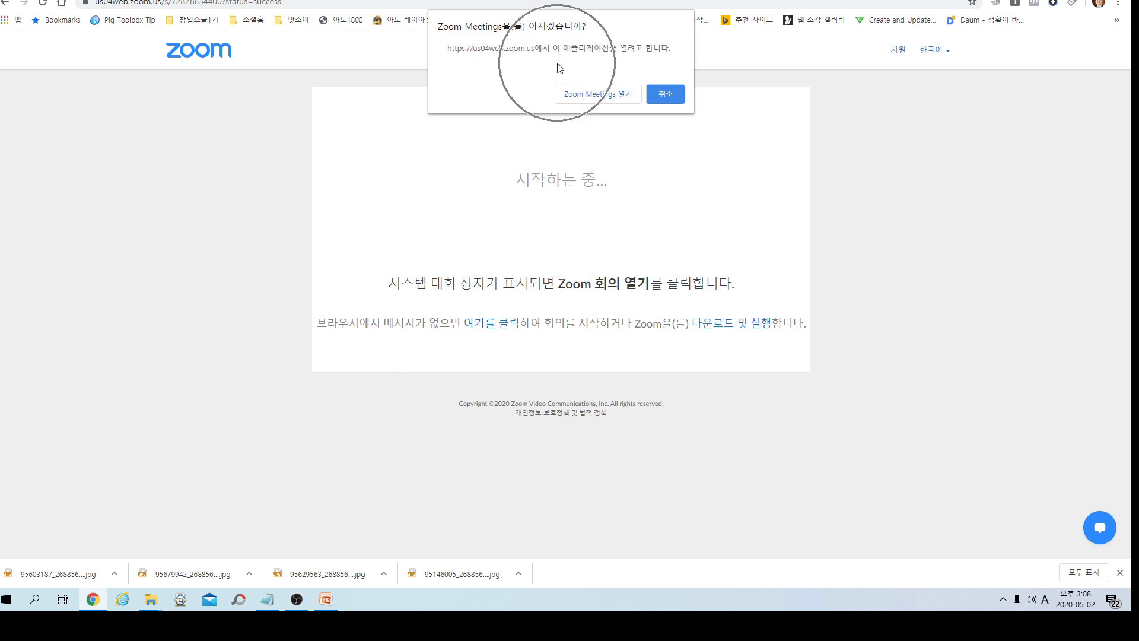
{"action": "left_click", "coordinate": [594, 112]}
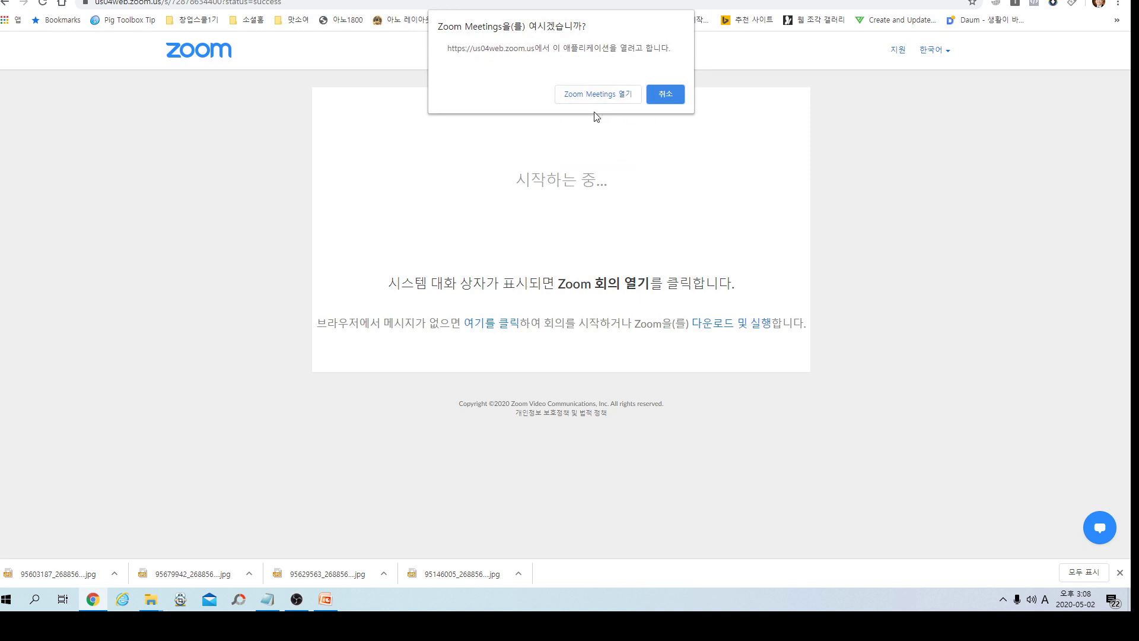
{"action": "left_click", "coordinate": [593, 112]}
{"action": "left_click", "coordinate": [595, 113]}
{"action": "left_click", "coordinate": [600, 97]}
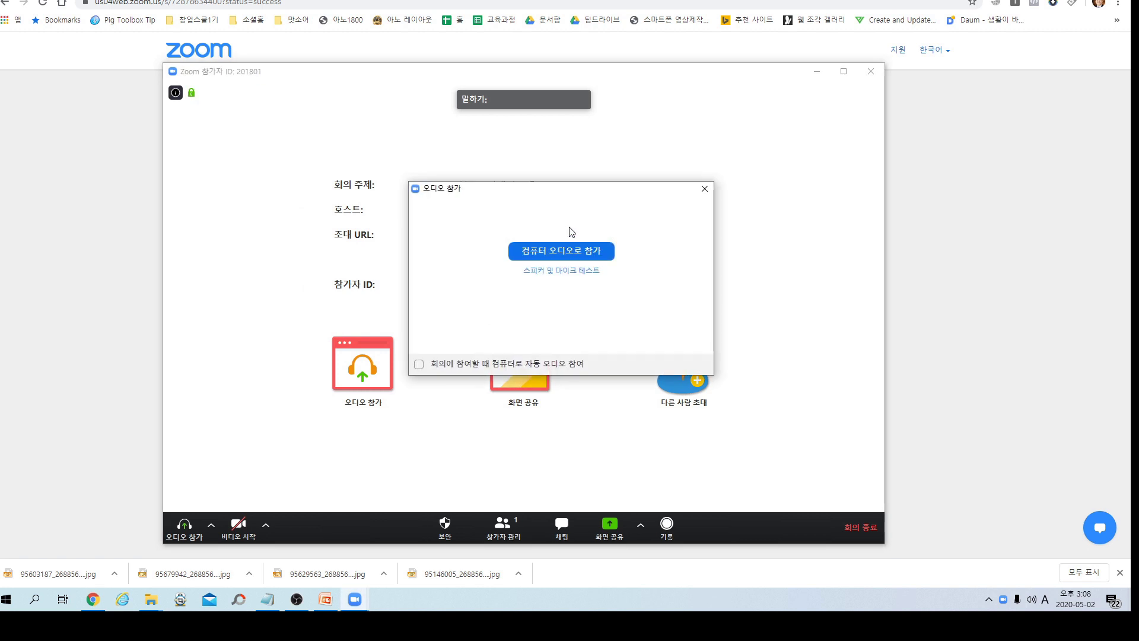
- Move the audio join dialog off the meeting information and open the waiting room to review the waiting and joined participants
{"action": "left_click_drag", "start_coordinate": [557, 200], "coordinate": [913, 161]}
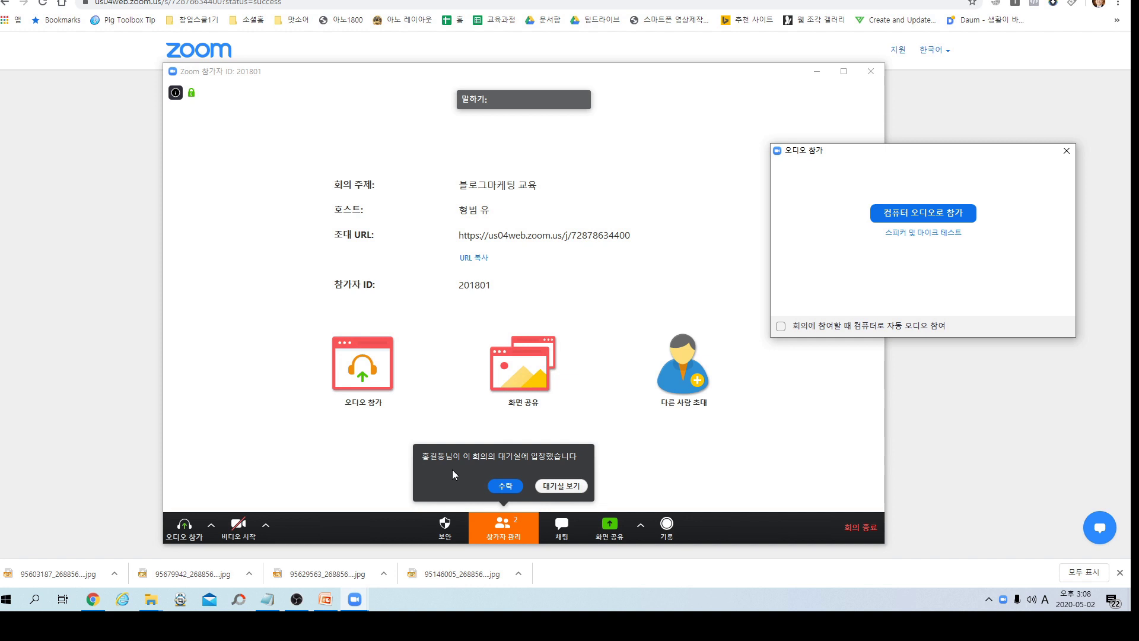
{"action": "left_click", "coordinate": [565, 487]}
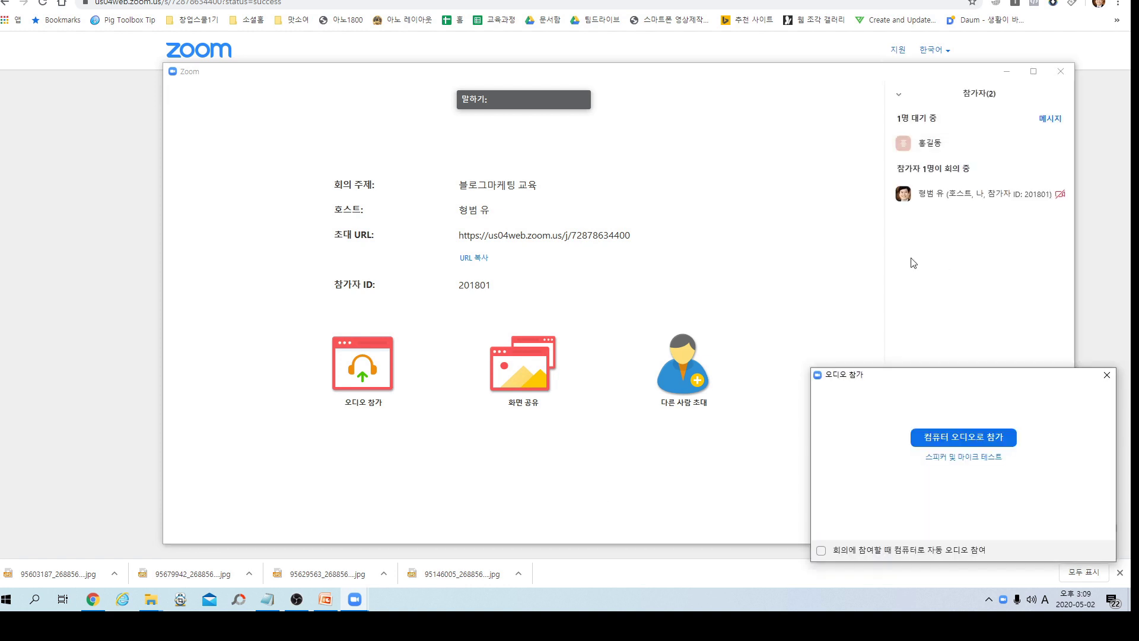
{"action": "left_click", "coordinate": [987, 105]}
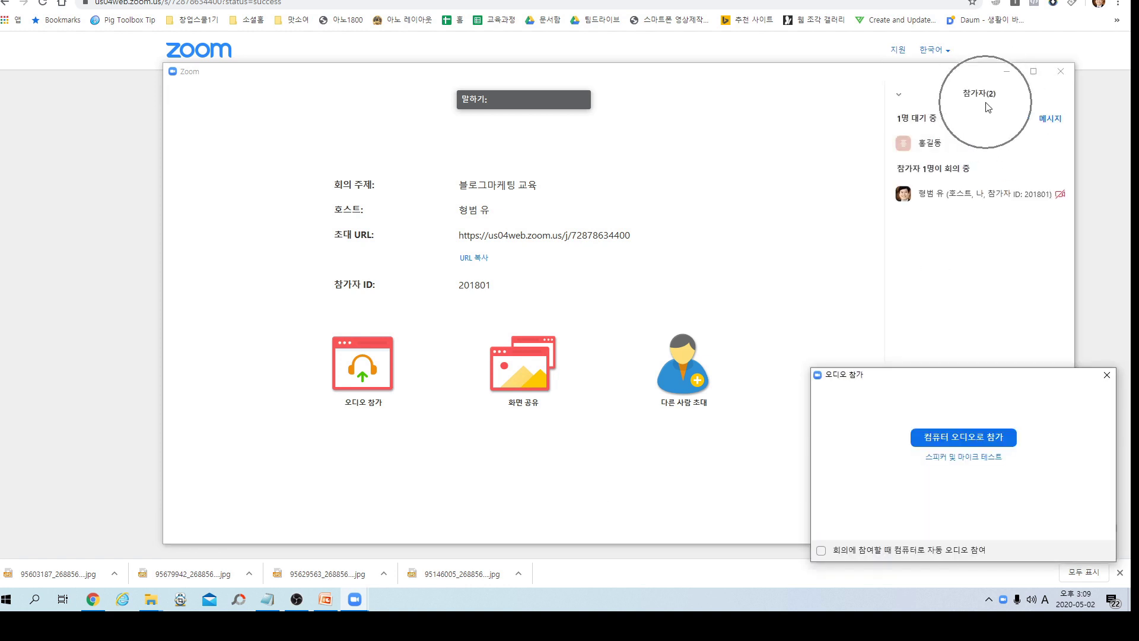
{"action": "left_click", "coordinate": [930, 156]}
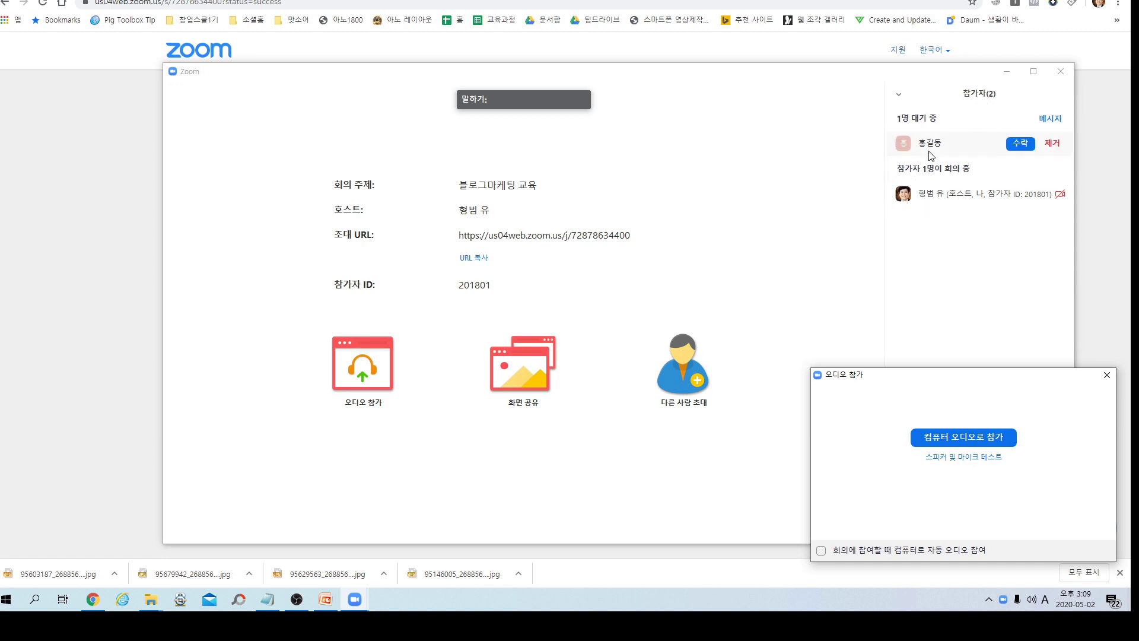
{"action": "mouse_move", "coordinate": [940, 205]}
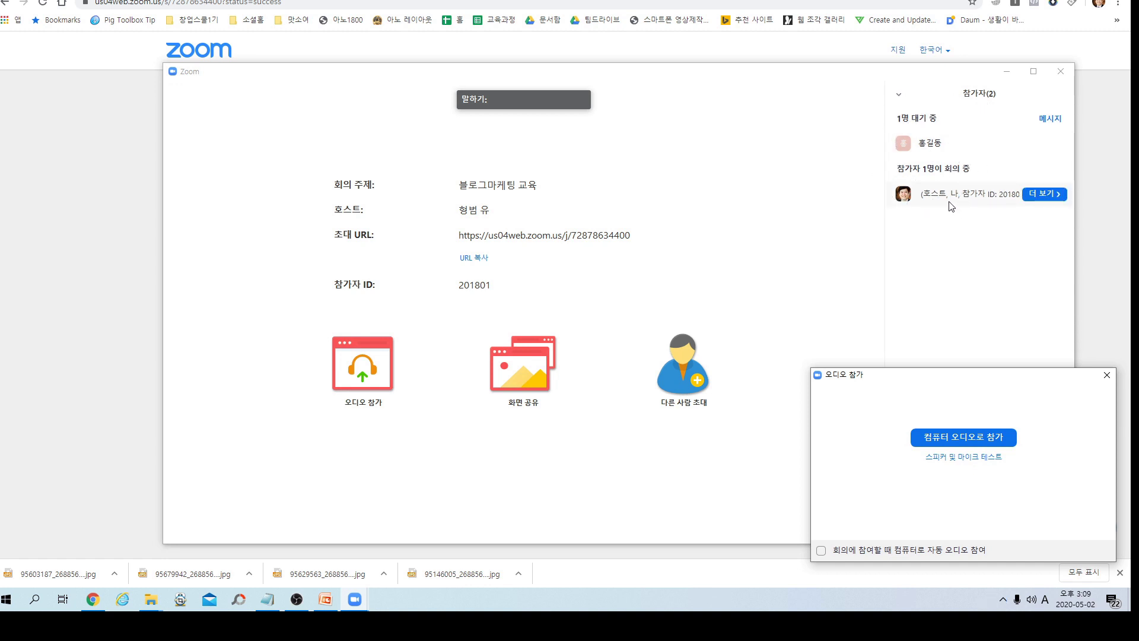
{"action": "left_click", "coordinate": [920, 222]}
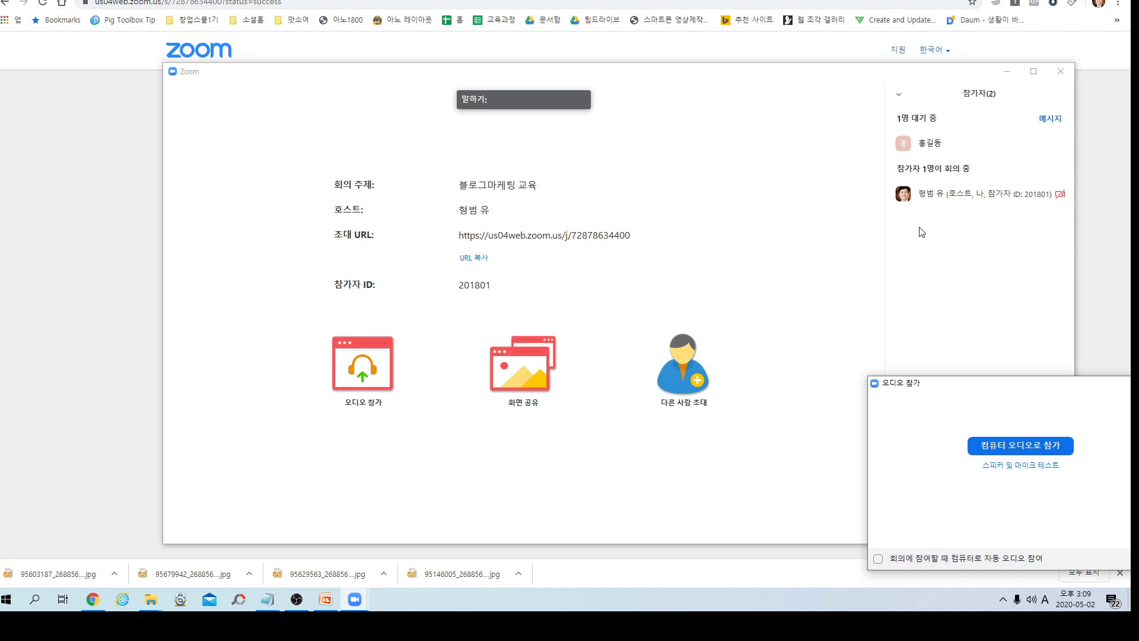
- Close the participant list and move the audio join dialog to the middle of the meeting window
{"action": "left_click", "coordinate": [899, 95]}
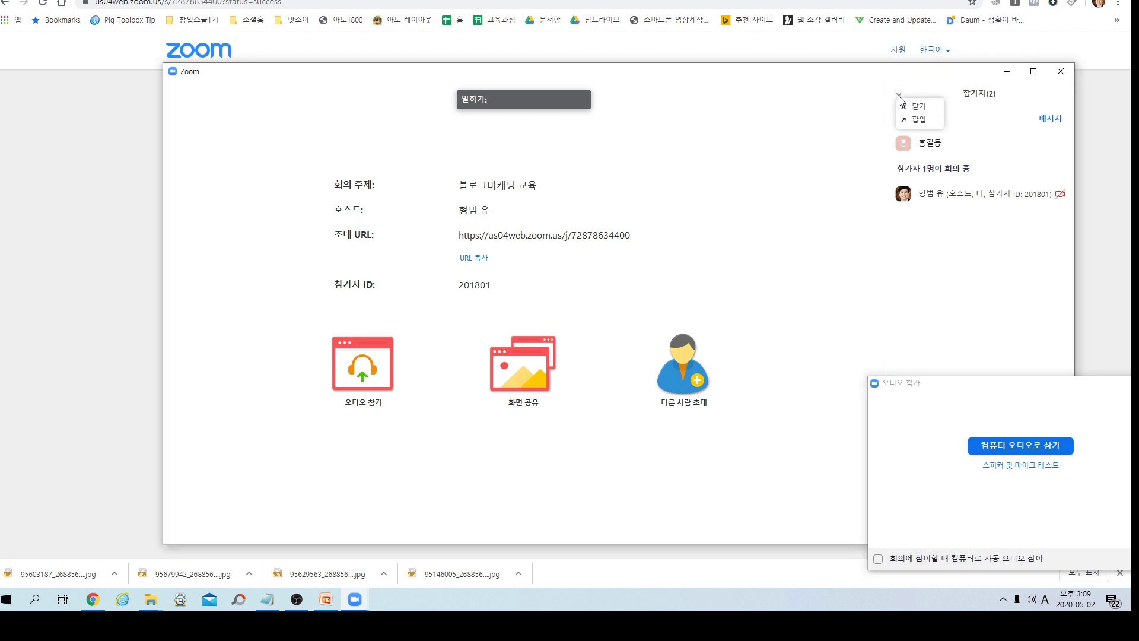
{"action": "left_click", "coordinate": [919, 108]}
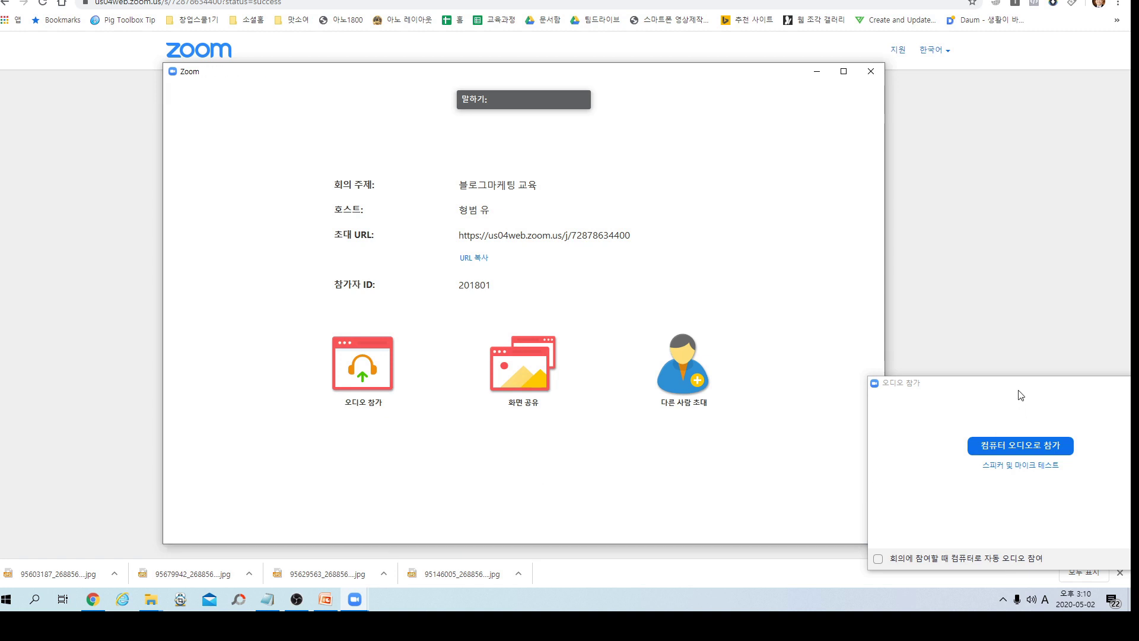
{"action": "left_click_drag", "start_coordinate": [1020, 395], "coordinate": [548, 289]}
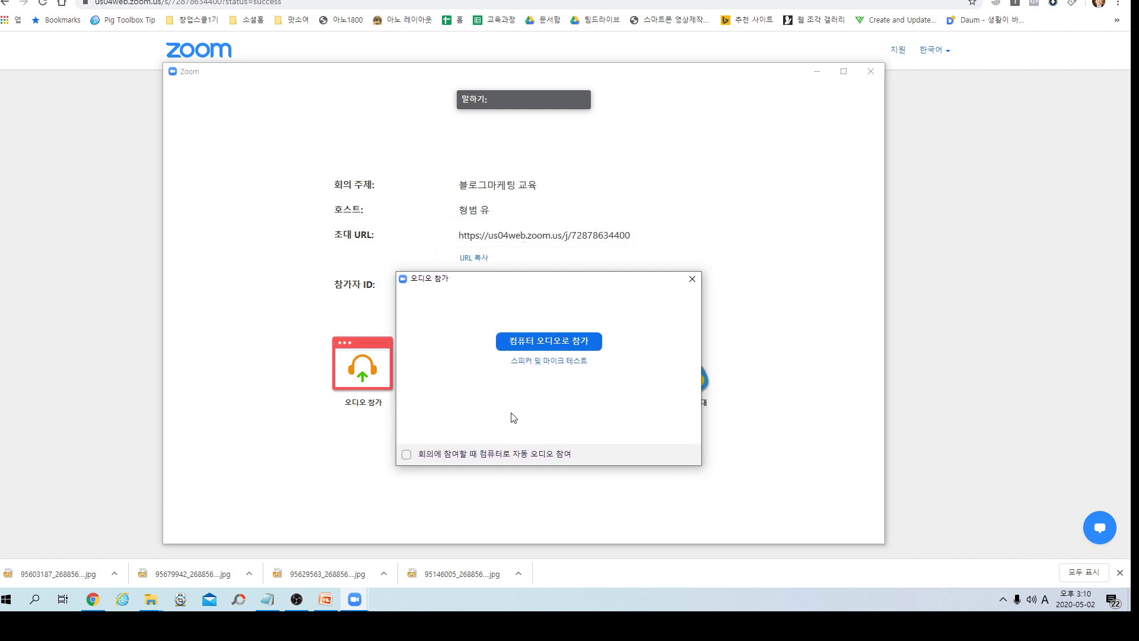
- Test the speaker and microphone, answer yes to both sound checks, and join the meeting with computer audio
{"action": "left_click", "coordinate": [558, 362]}
{"action": "left_click", "coordinate": [554, 362]}
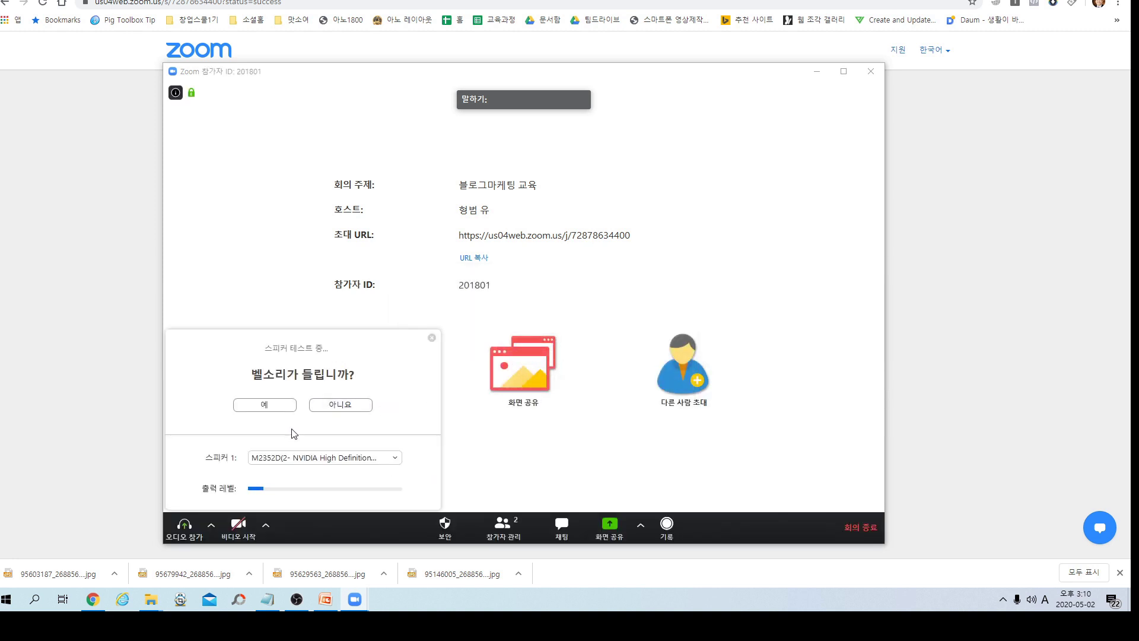
{"action": "left_click", "coordinate": [276, 408]}
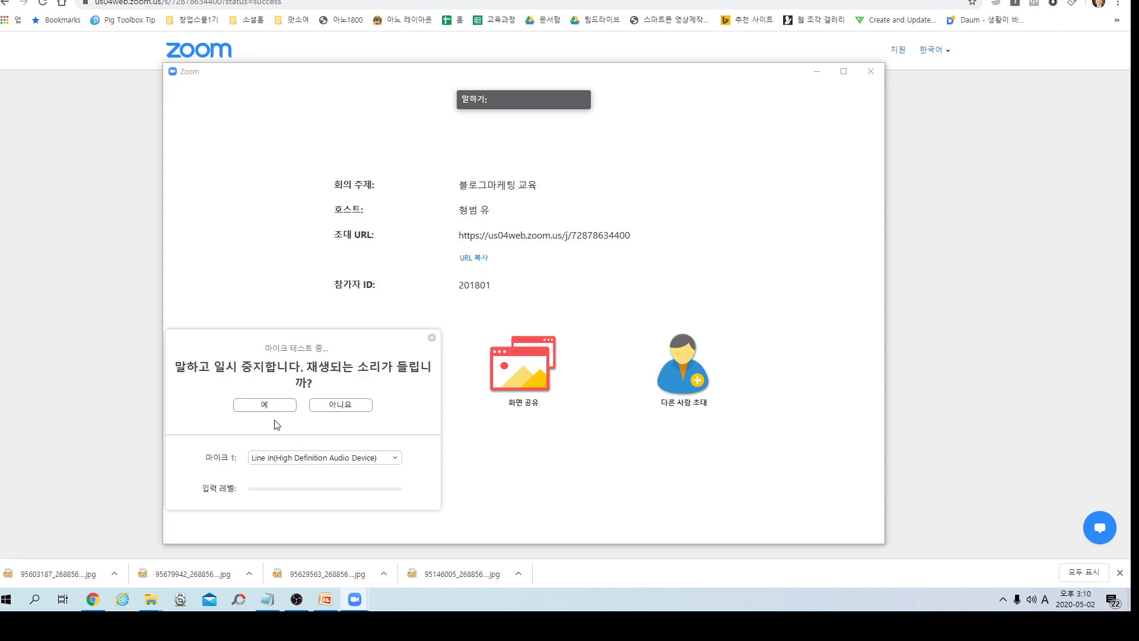
{"action": "left_click", "coordinate": [264, 405]}
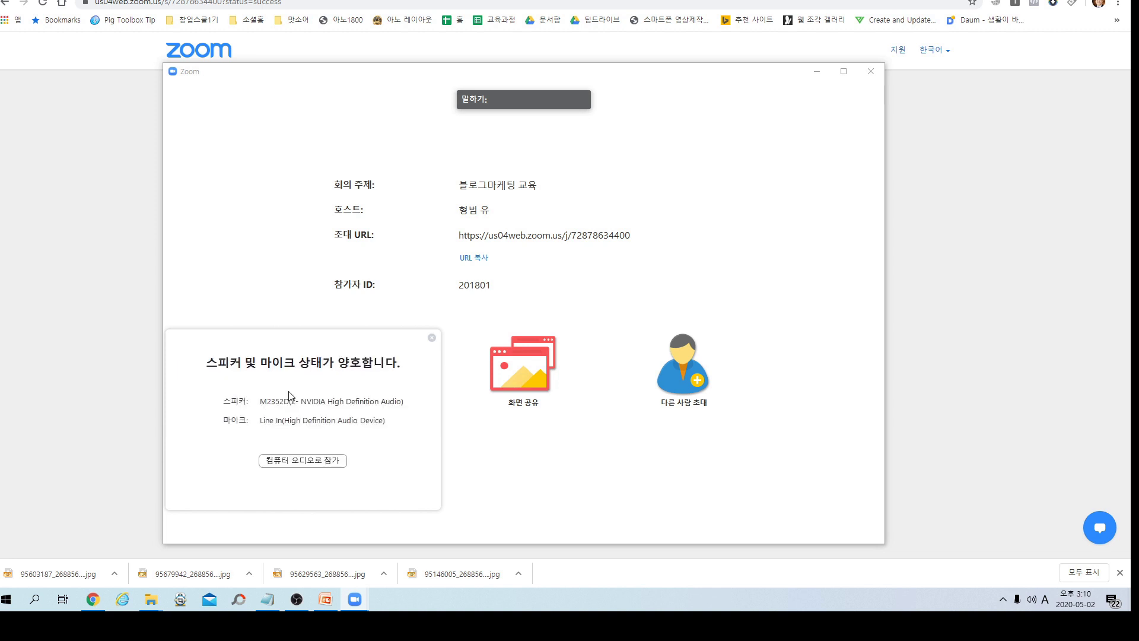
{"action": "left_click", "coordinate": [319, 462]}
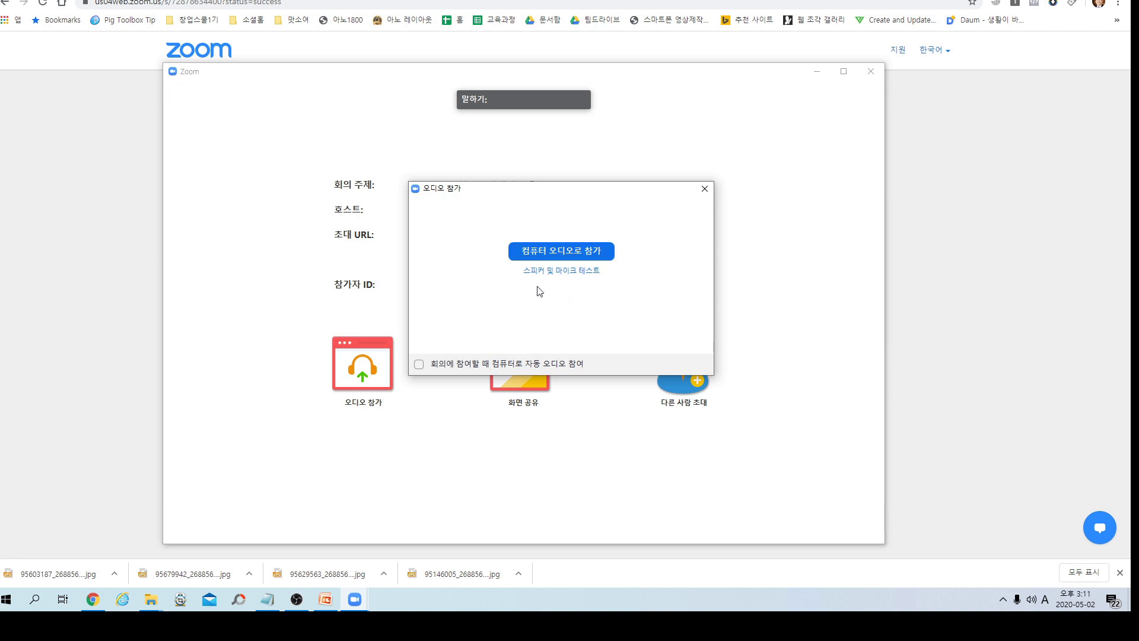
{"action": "left_click", "coordinate": [563, 252]}
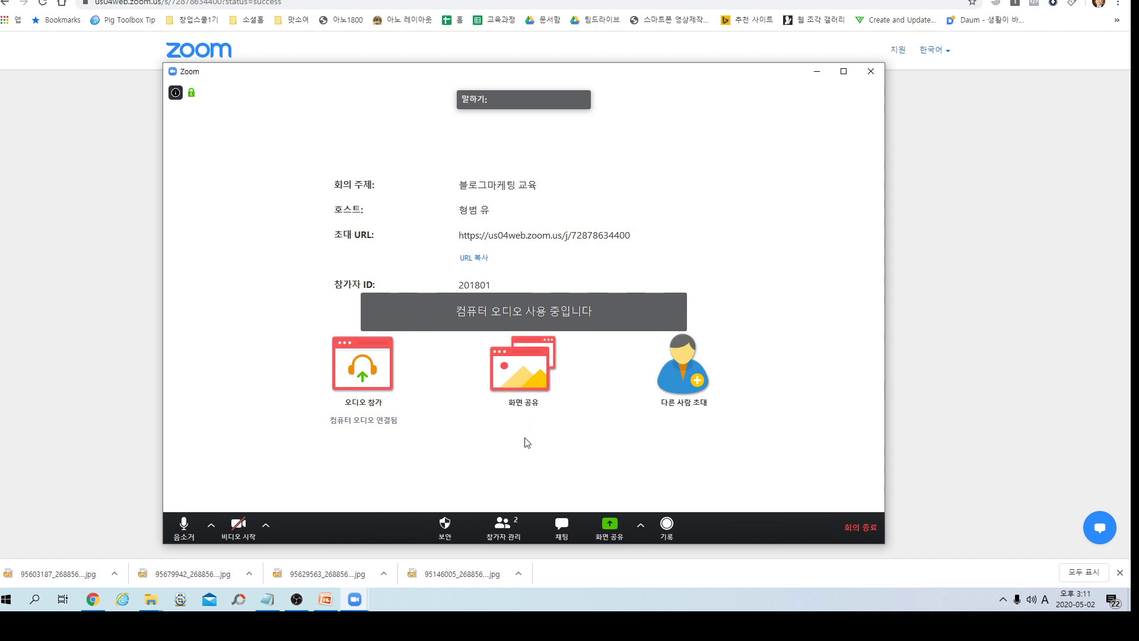
- View the meeting information and mute the host's microphone
{"action": "left_click", "coordinate": [531, 344]}
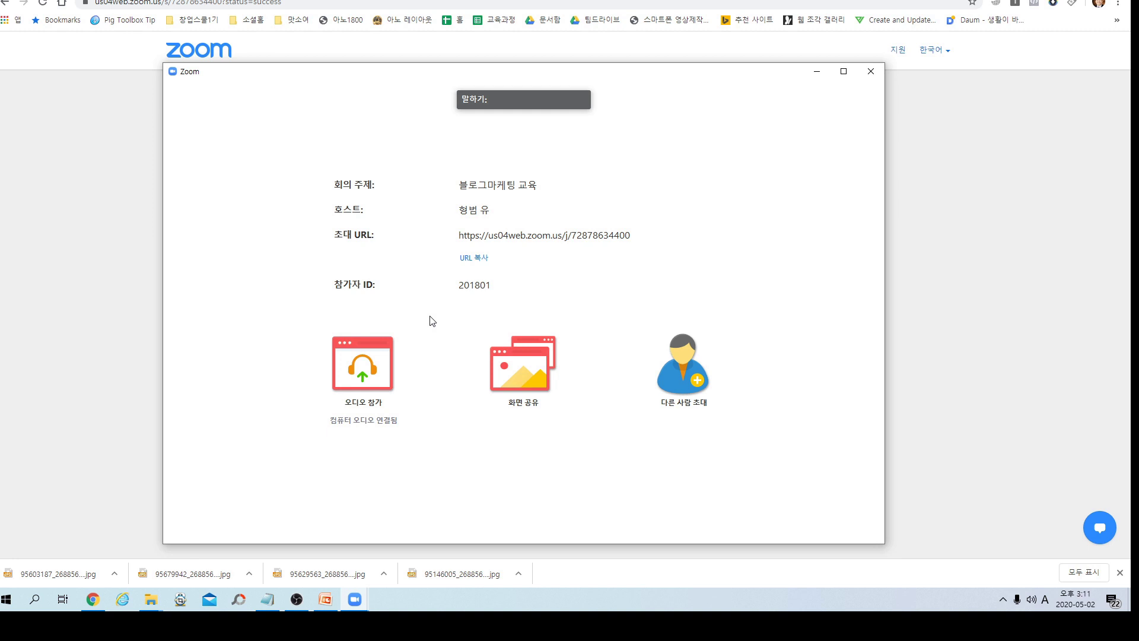
{"action": "mouse_move", "coordinate": [432, 325]}
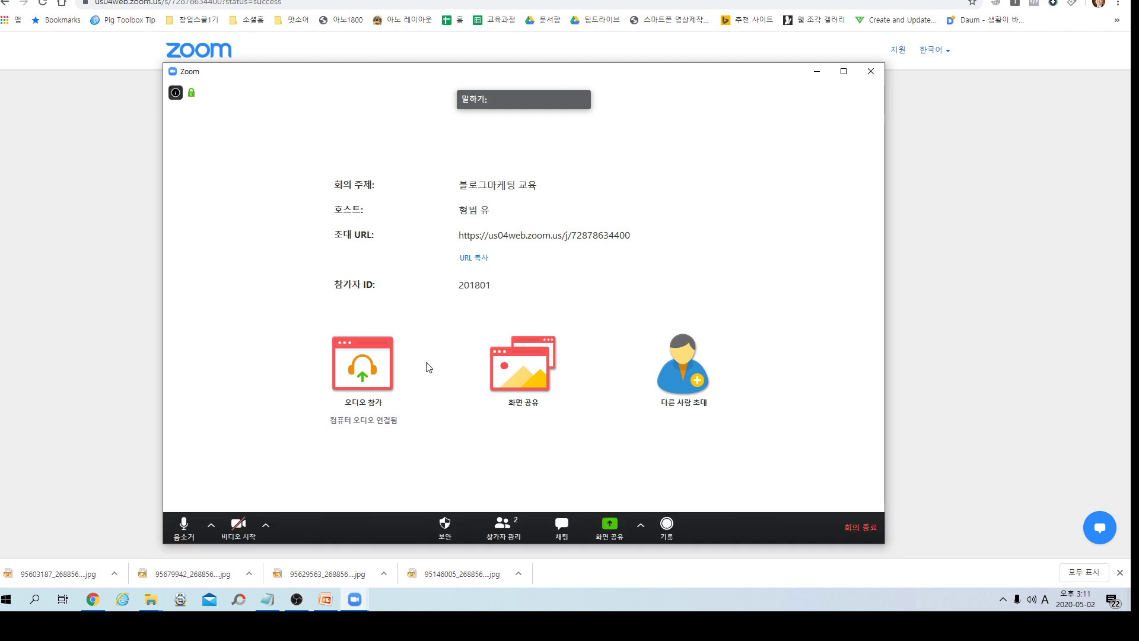
{"action": "left_click", "coordinate": [177, 94]}
{"action": "mouse_move", "coordinate": [193, 96]}
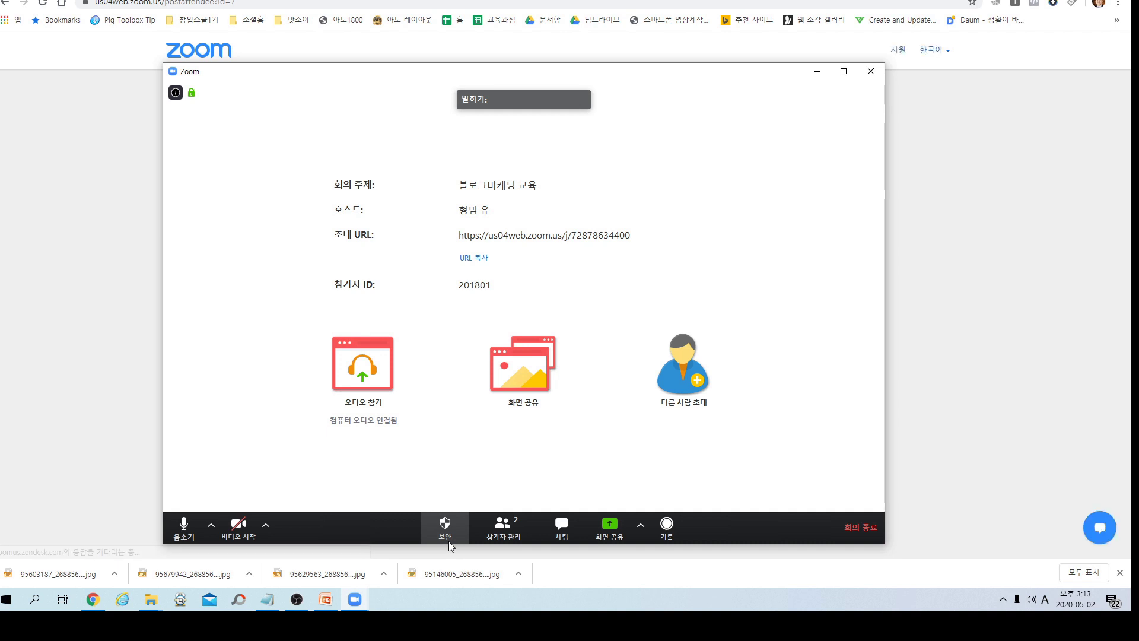
{"action": "mouse_move", "coordinate": [450, 539]}
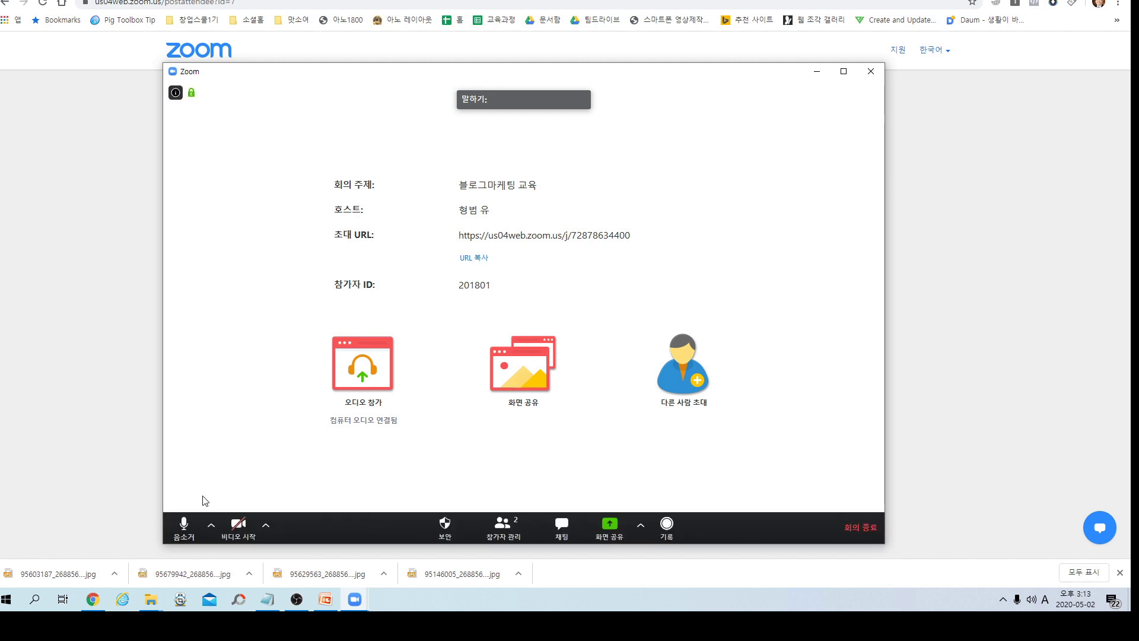
{"action": "left_click", "coordinate": [185, 530]}
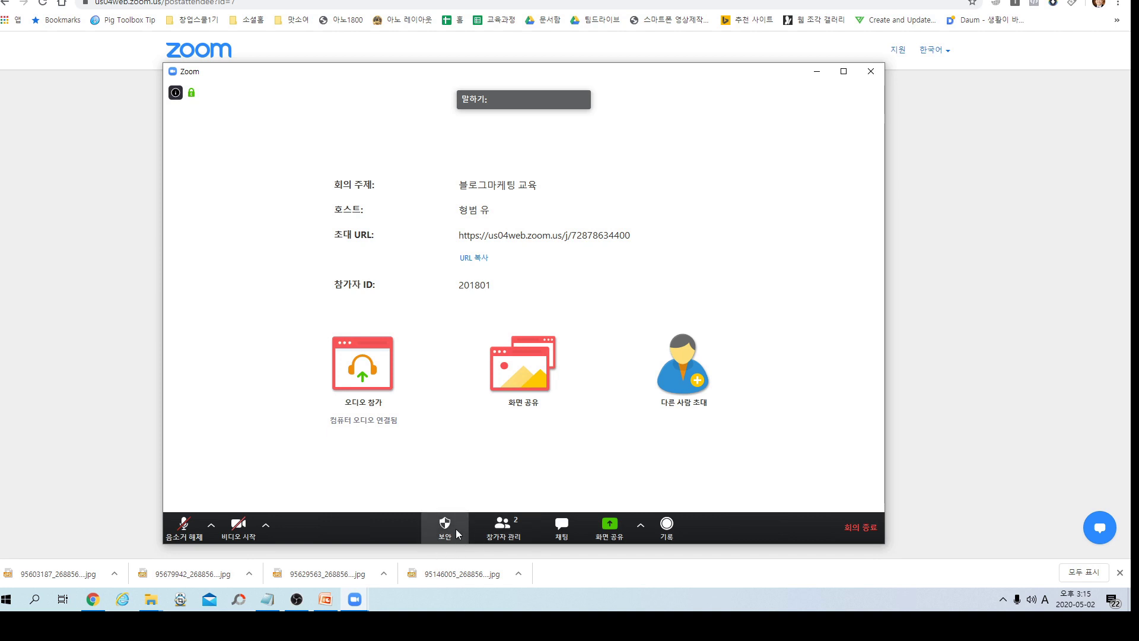
- Open the participant list and admit the waiting participant into the meeting
{"action": "left_click", "coordinate": [503, 531]}
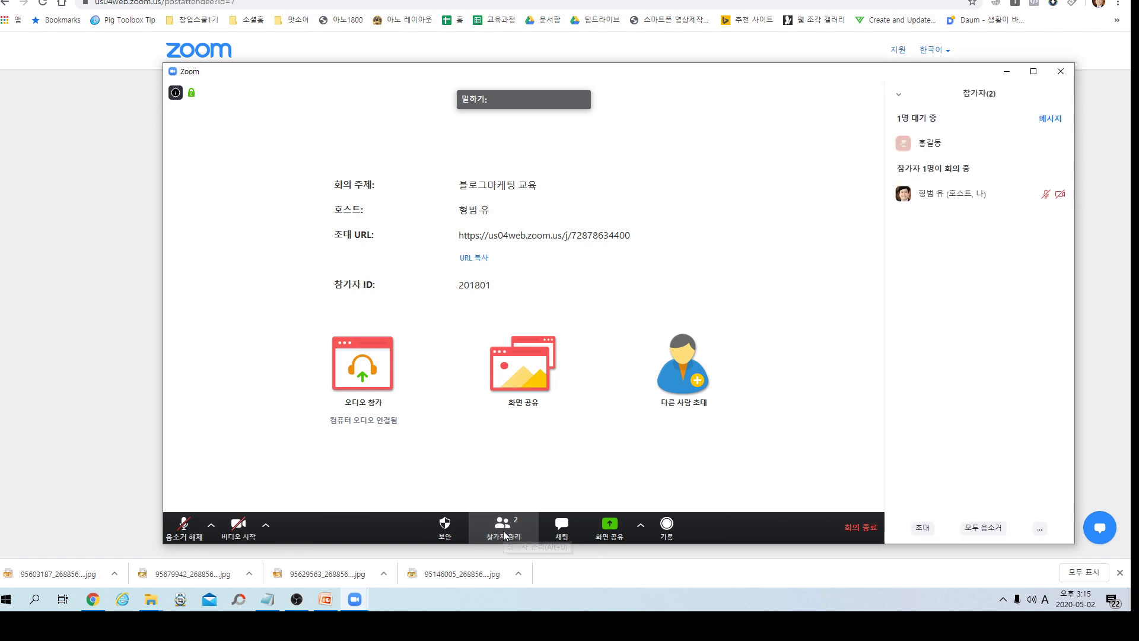
{"action": "key", "text": "ctrl"}
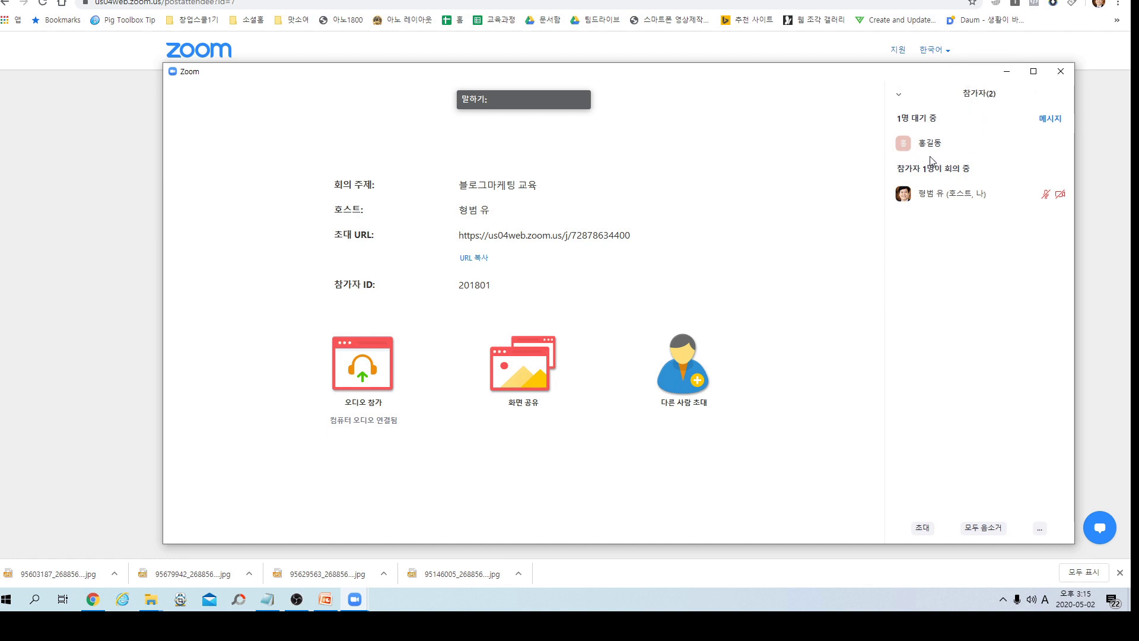
{"action": "mouse_move", "coordinate": [932, 202]}
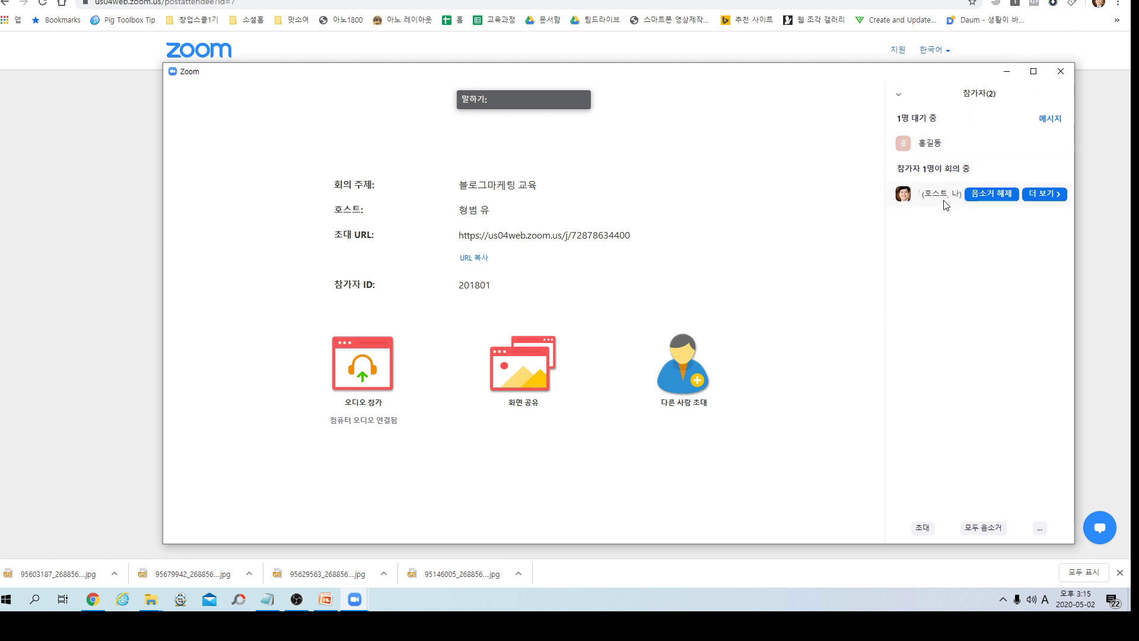
{"action": "mouse_move", "coordinate": [940, 149]}
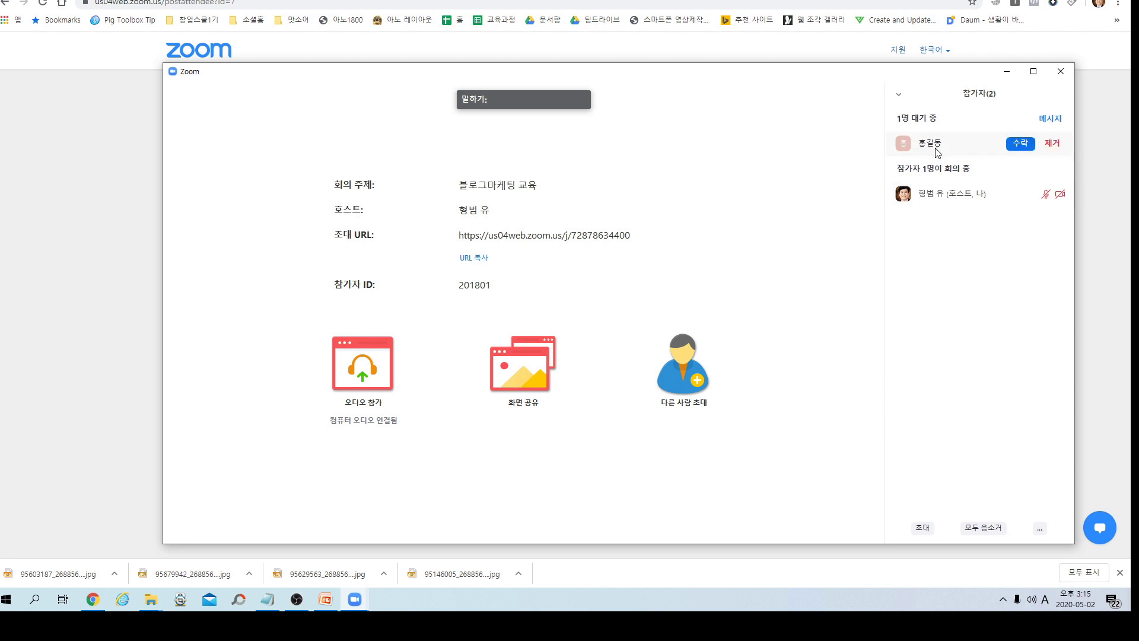
{"action": "left_click", "coordinate": [1021, 152]}
{"action": "left_click", "coordinate": [1020, 144]}
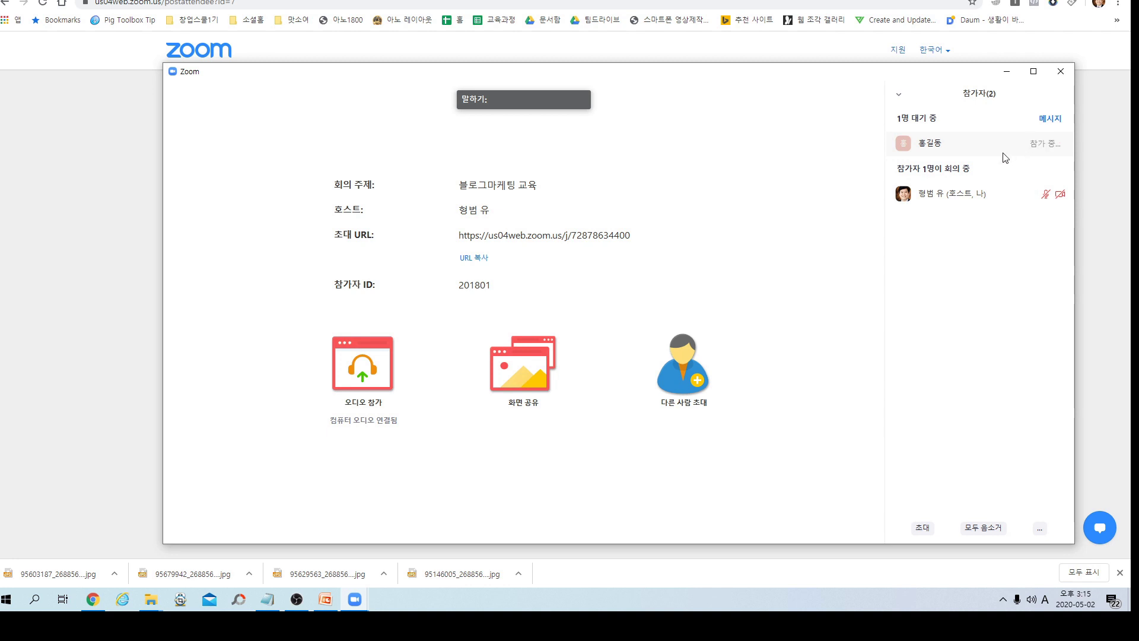
{"action": "left_click", "coordinate": [1036, 151]}
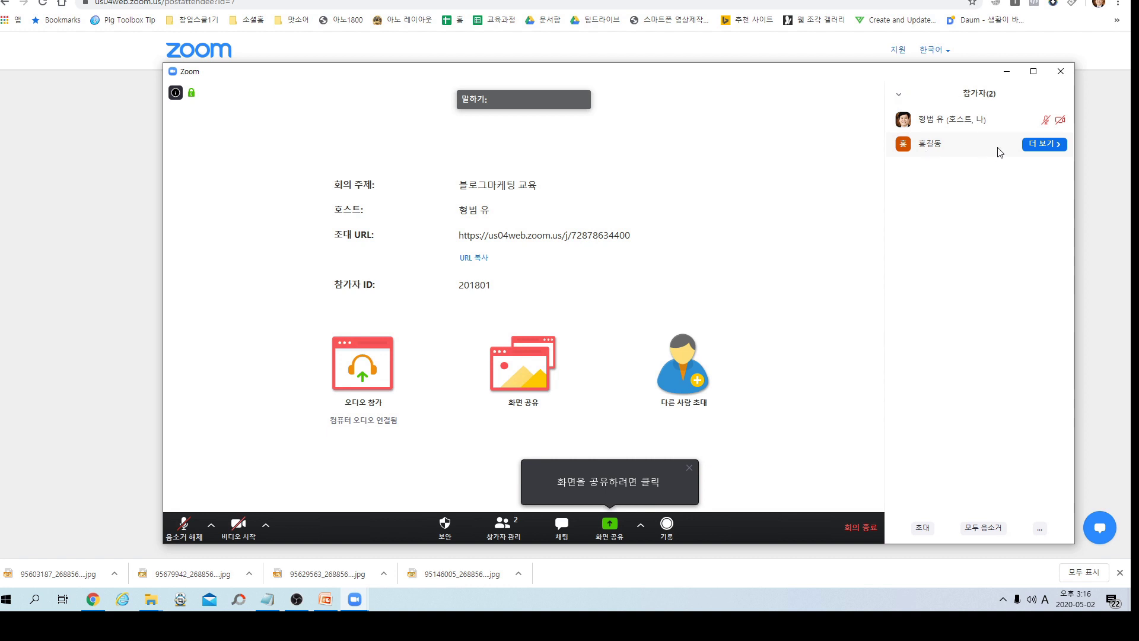
- Review the additional management options for the admitted participant, and close the participant list
{"action": "left_click", "coordinate": [1037, 150]}
{"action": "left_click", "coordinate": [1040, 148]}
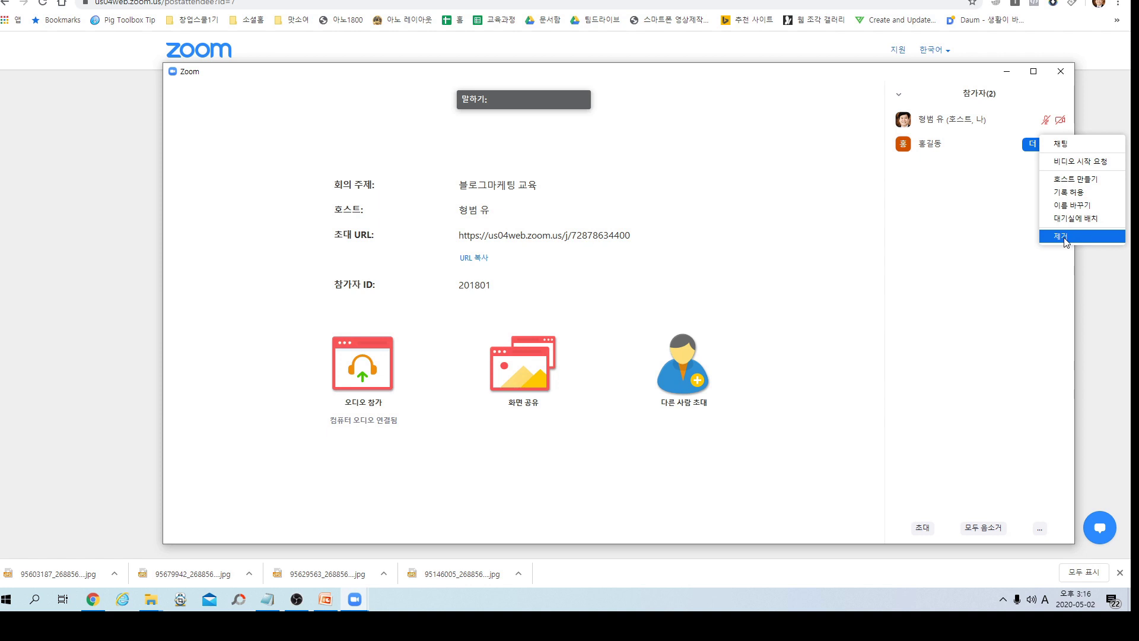
{"action": "left_click", "coordinate": [900, 99]}
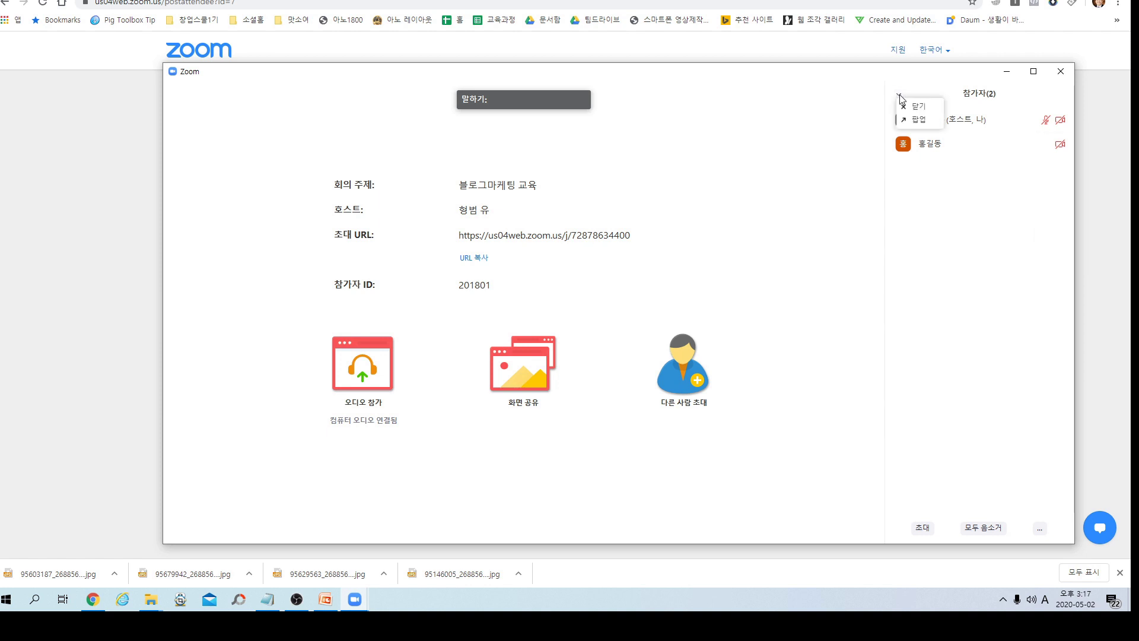
{"action": "left_click", "coordinate": [911, 113]}
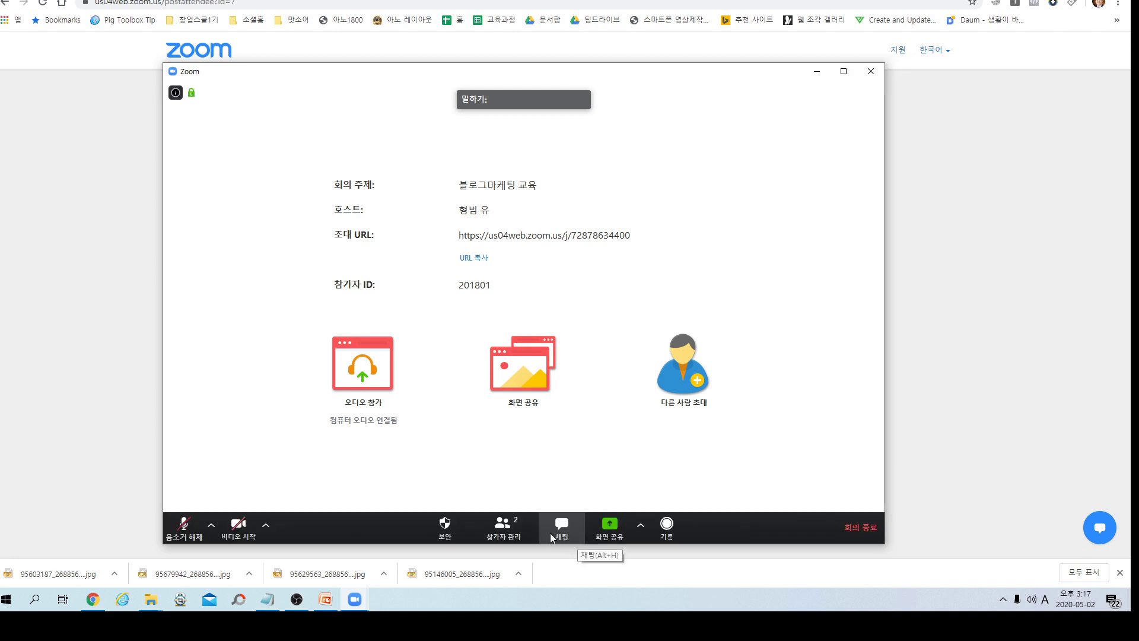
- Share the entire screen (화면) and present the Naver blog by browsing through its posts and back to its header
{"action": "left_click", "coordinate": [612, 530]}
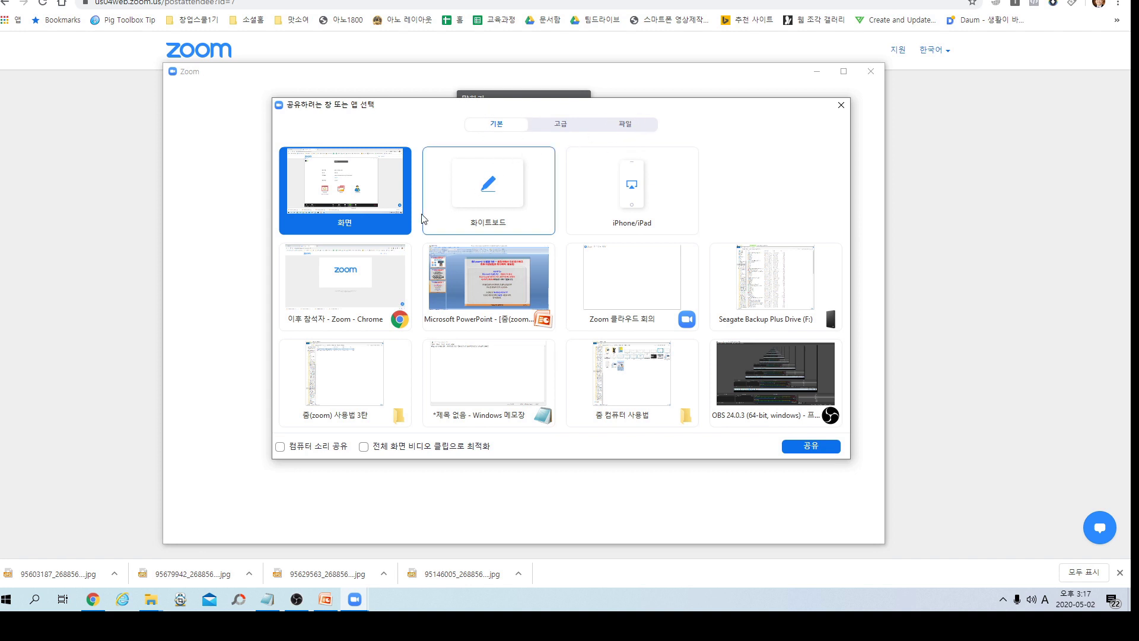
{"action": "double_click", "coordinate": [354, 193]}
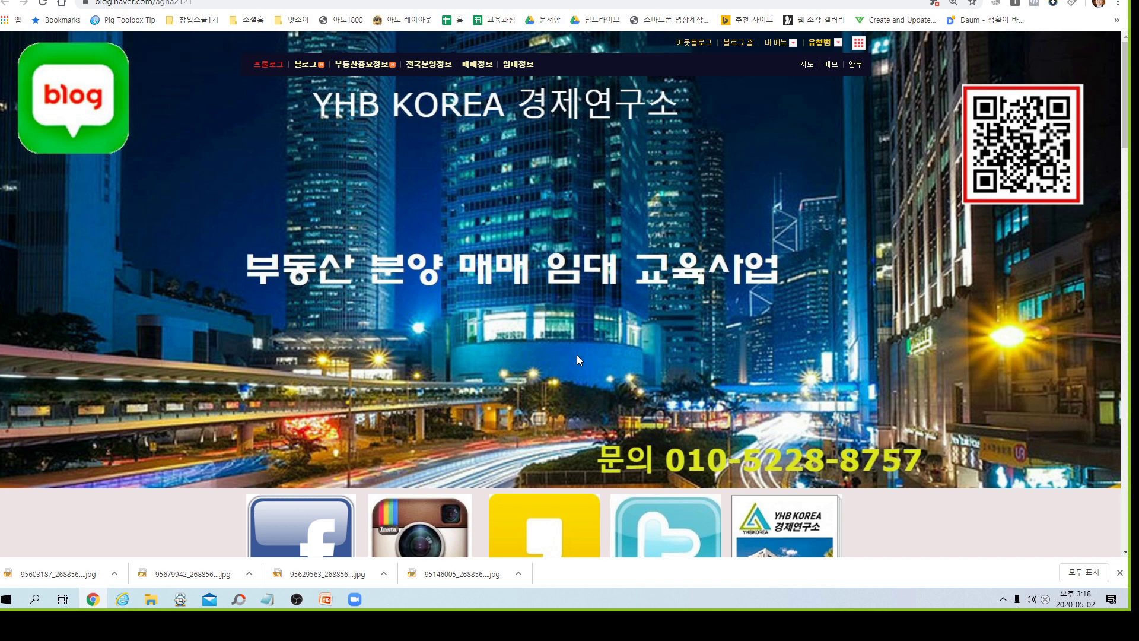
{"action": "scroll", "coordinate": [562, 355], "scroll_direction": "down", "scroll_amount": 7}
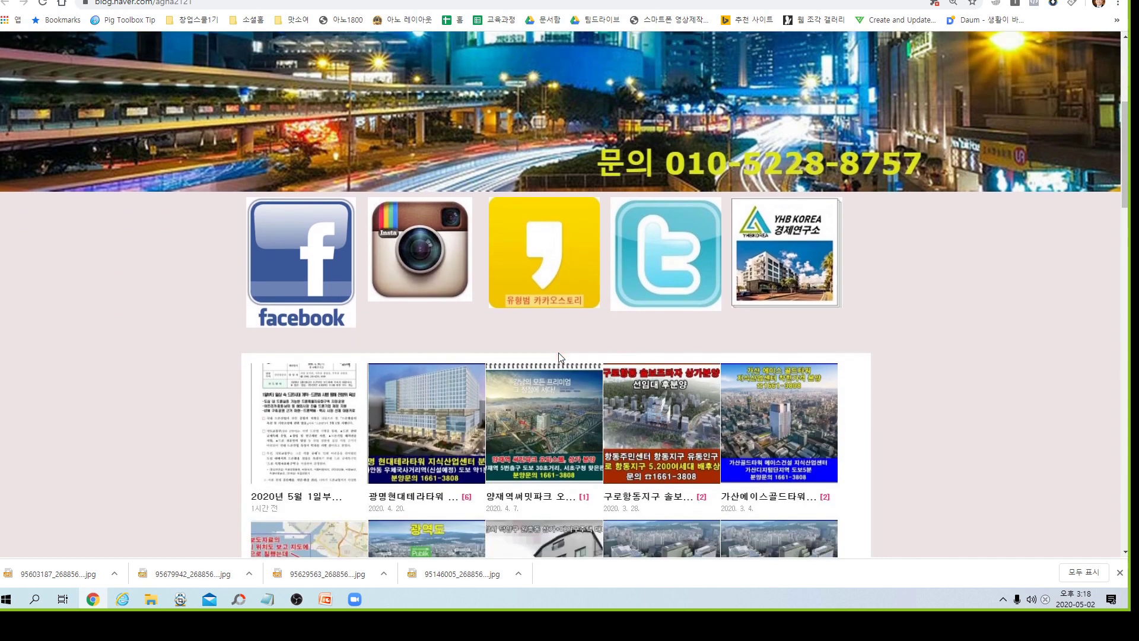
{"action": "scroll", "coordinate": [559, 356], "scroll_direction": "down", "scroll_amount": 4}
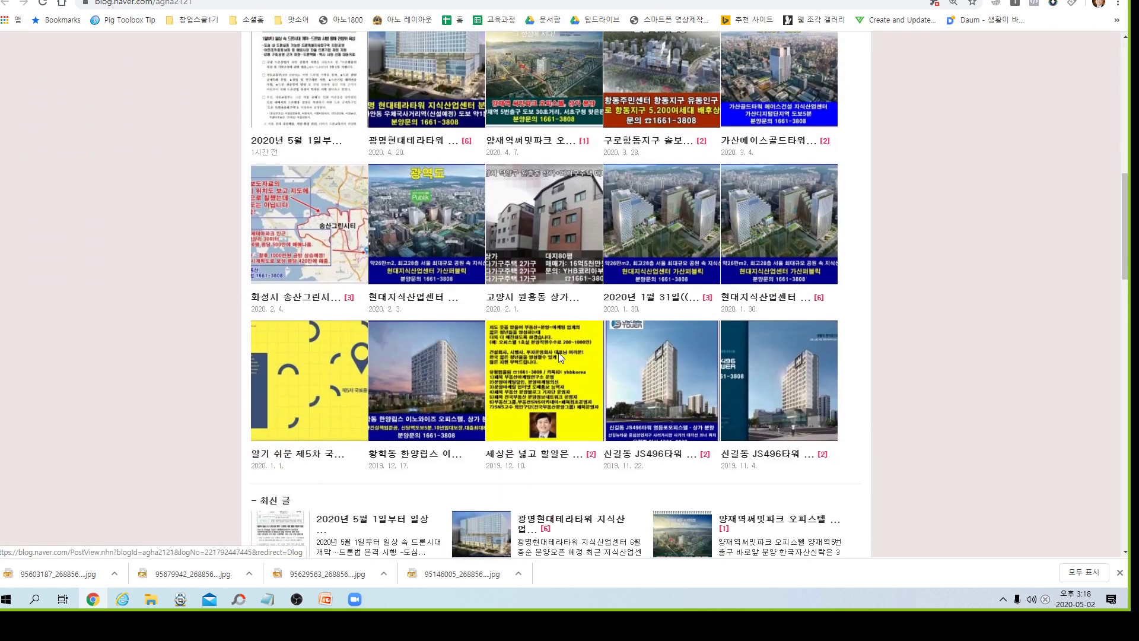
{"action": "scroll", "coordinate": [558, 352], "scroll_direction": "up", "scroll_amount": 2}
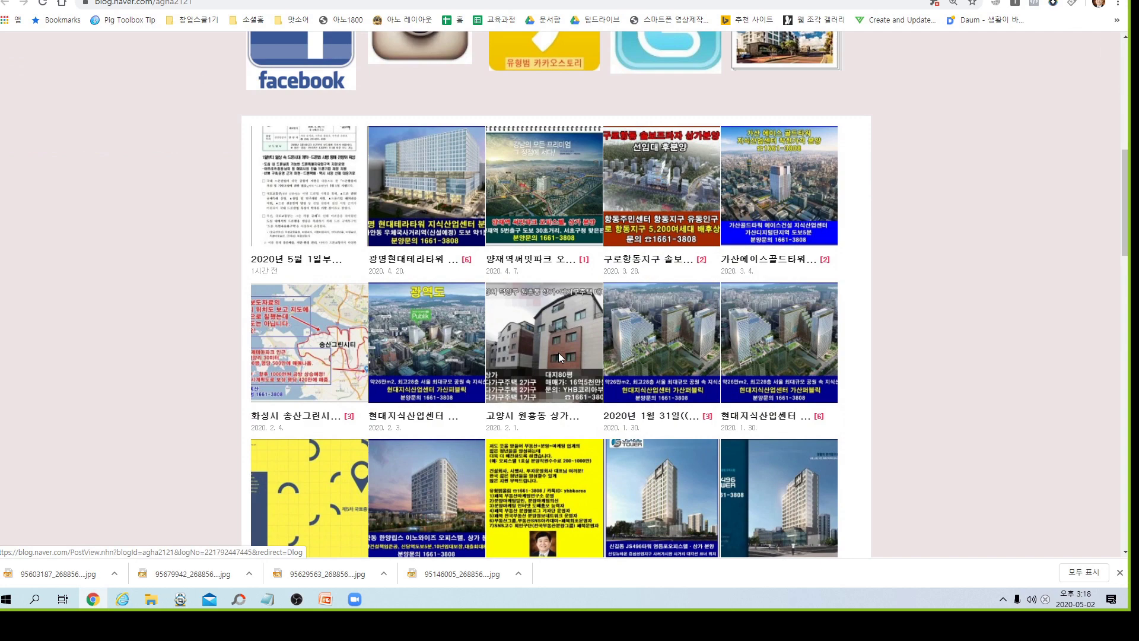
{"action": "scroll", "coordinate": [558, 353], "scroll_direction": "up", "scroll_amount": 8}
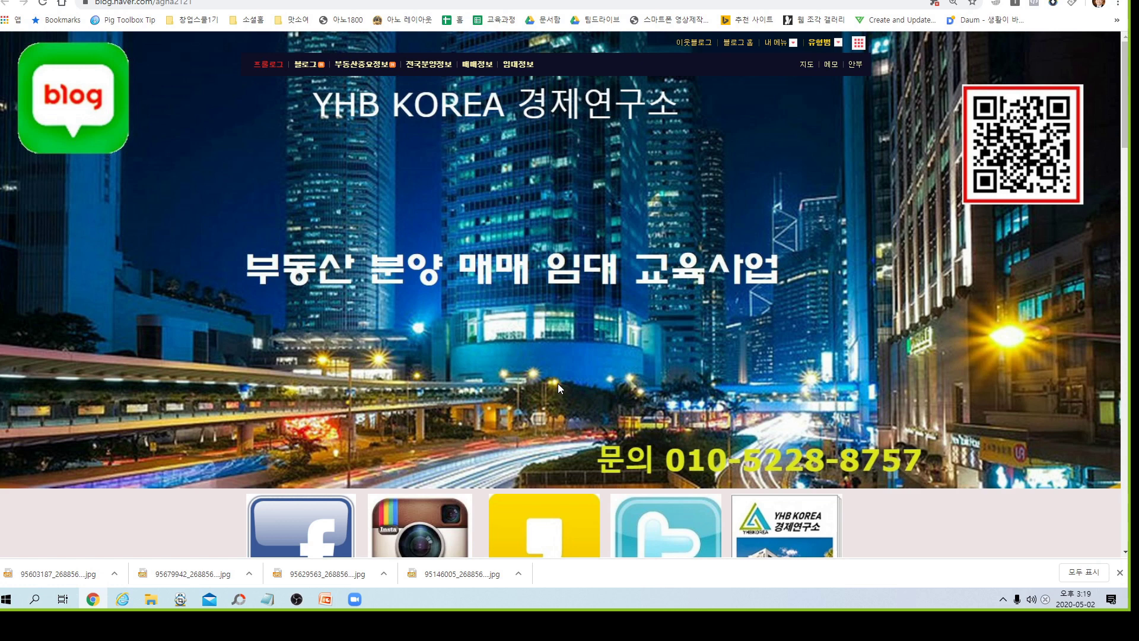
- Present the Facebook profile page to the participants and stop the screen share
{"action": "left_click", "coordinate": [646, 1]}
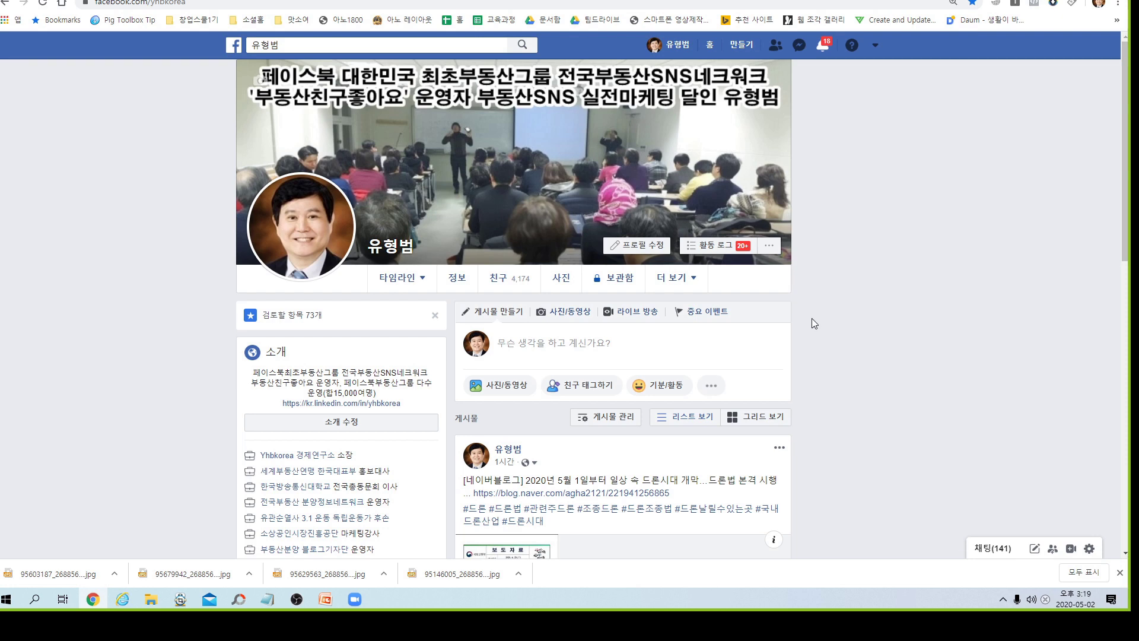
{"action": "scroll", "coordinate": [814, 329], "scroll_direction": "down", "scroll_amount": 5}
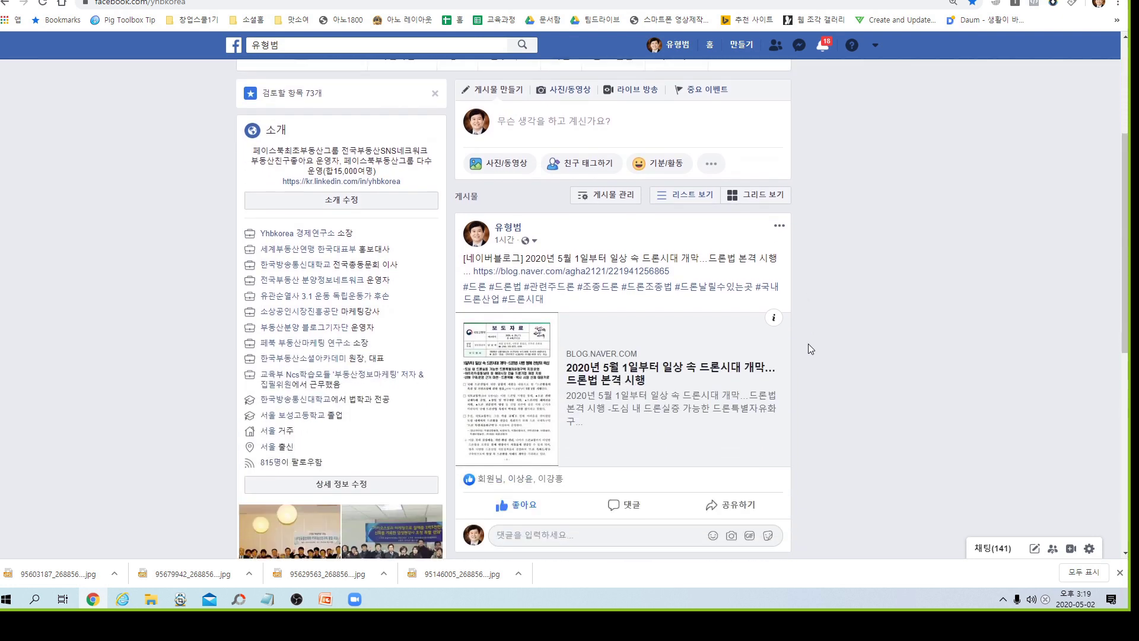
{"action": "scroll", "coordinate": [808, 346], "scroll_direction": "up", "scroll_amount": 5}
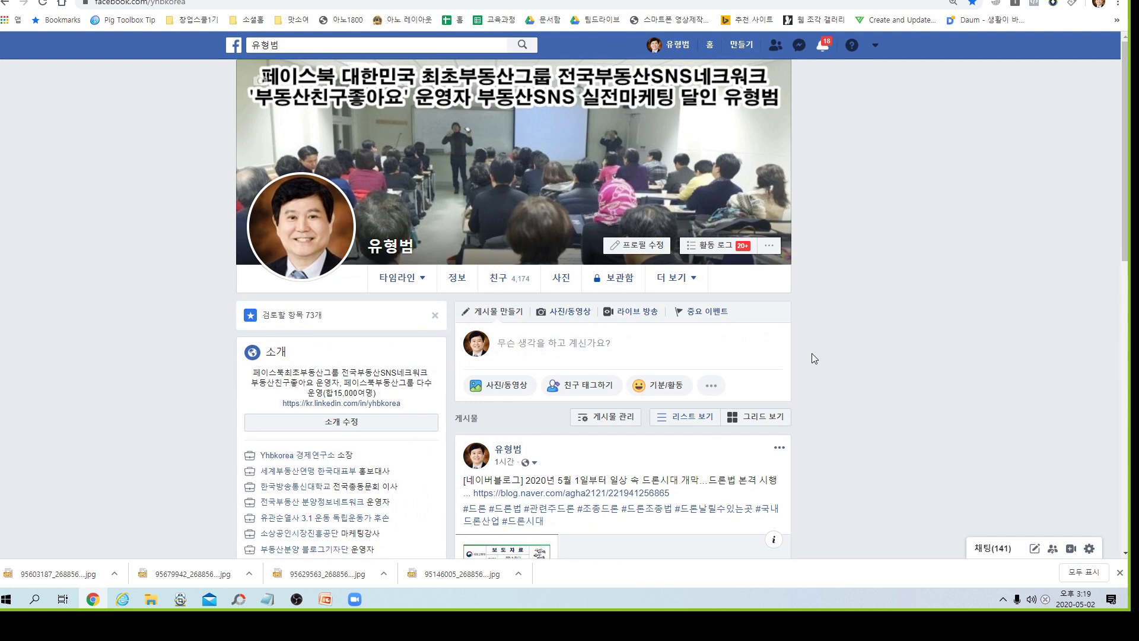
{"action": "key", "text": "alt+s"}
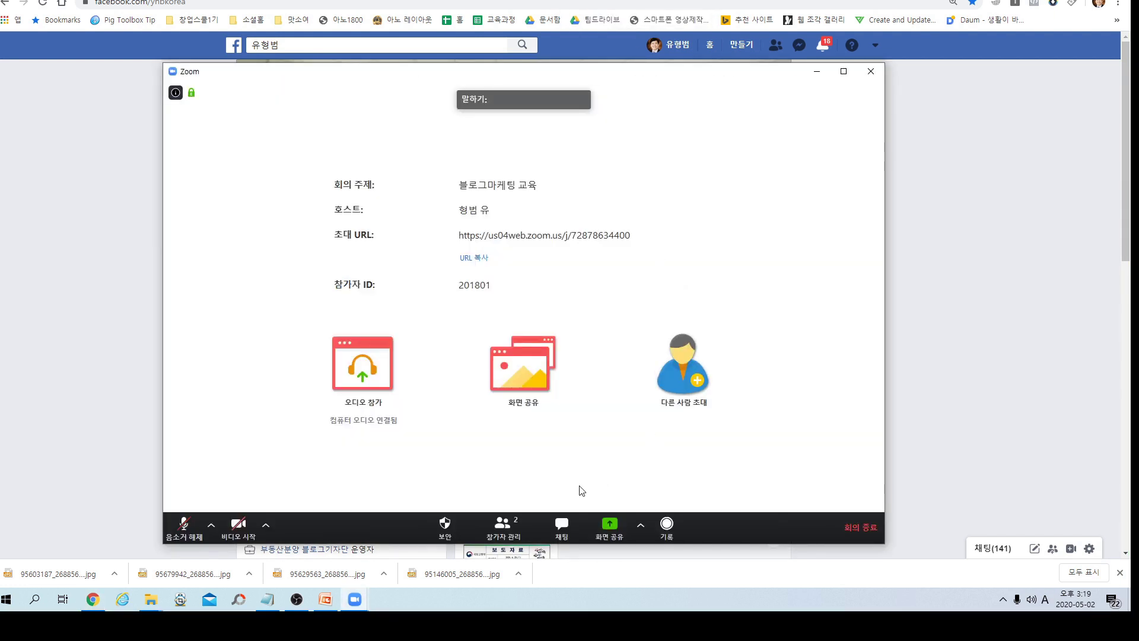
- Reopen the screen sharing choices and examine the basic, advanced (고급), and file (파일) sharing options
{"action": "left_click", "coordinate": [613, 537]}
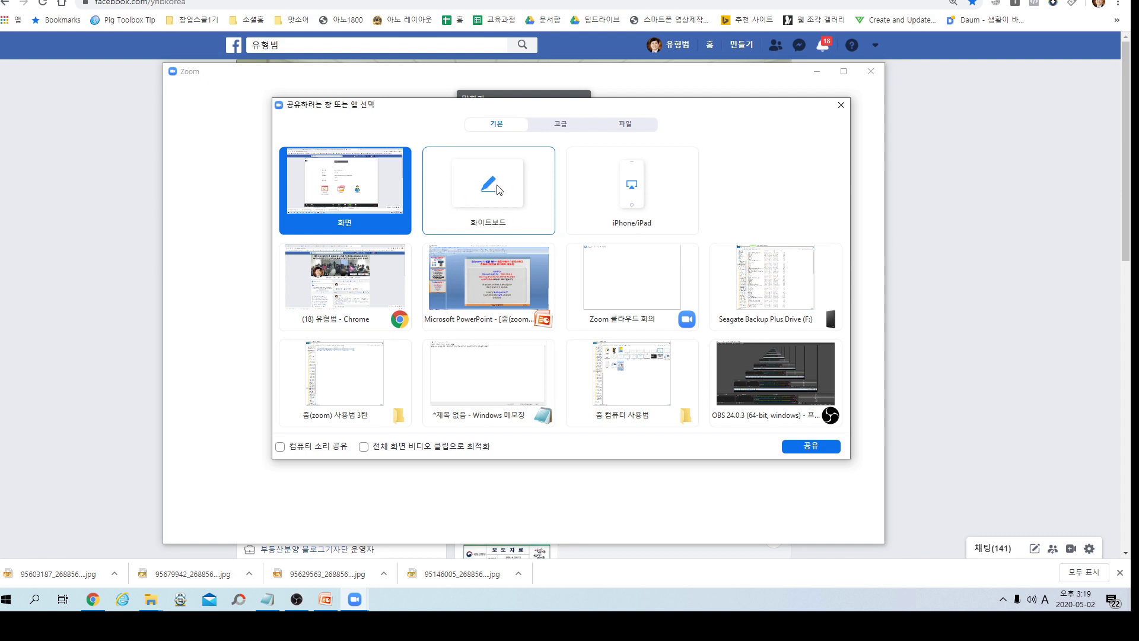
{"action": "left_click", "coordinate": [566, 130]}
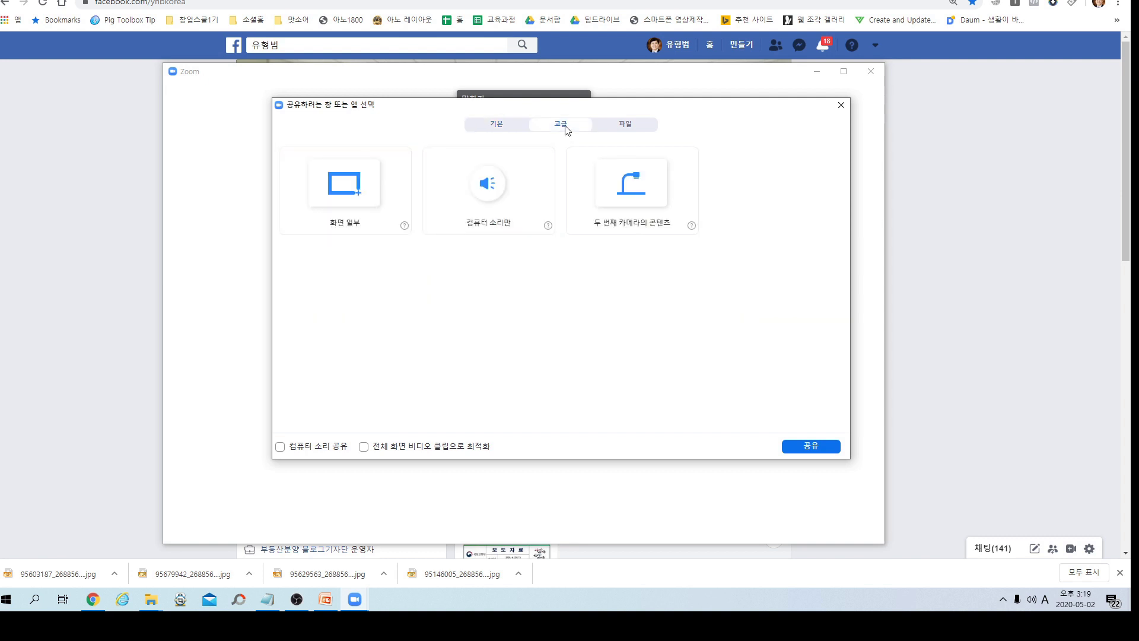
{"action": "left_click", "coordinate": [340, 245]}
{"action": "left_click", "coordinate": [629, 125]}
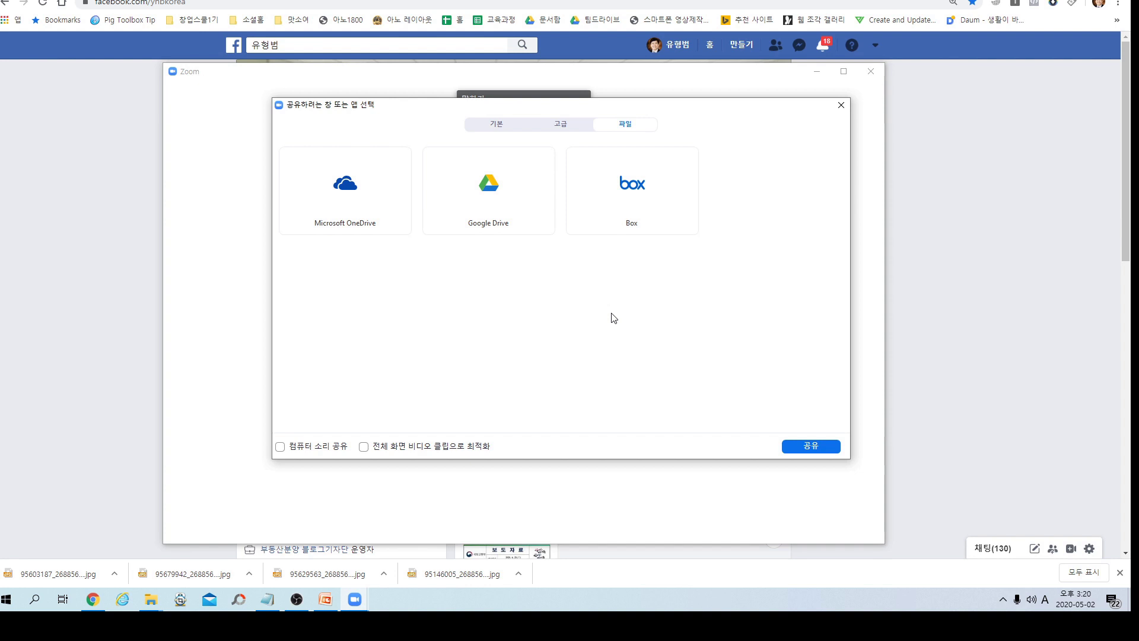
- Close the screen sharing choices, then start the host's camera video (비디오 시작) and present the two participant tiles
{"action": "left_click", "coordinate": [845, 109]}
{"action": "left_click", "coordinate": [671, 538]}
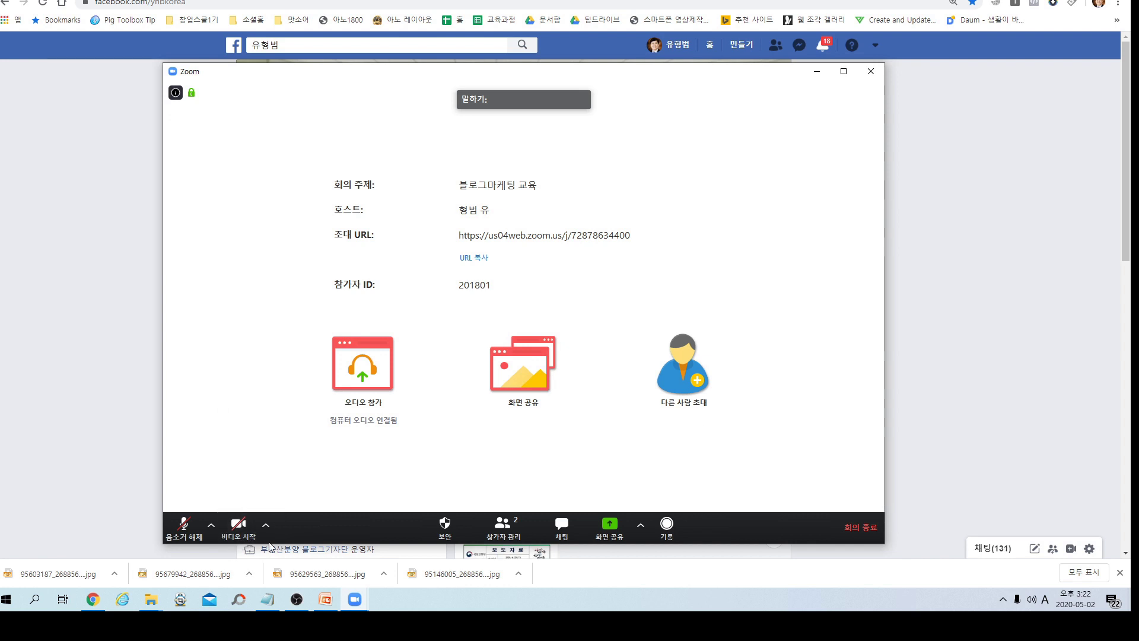
{"action": "left_click", "coordinate": [241, 529]}
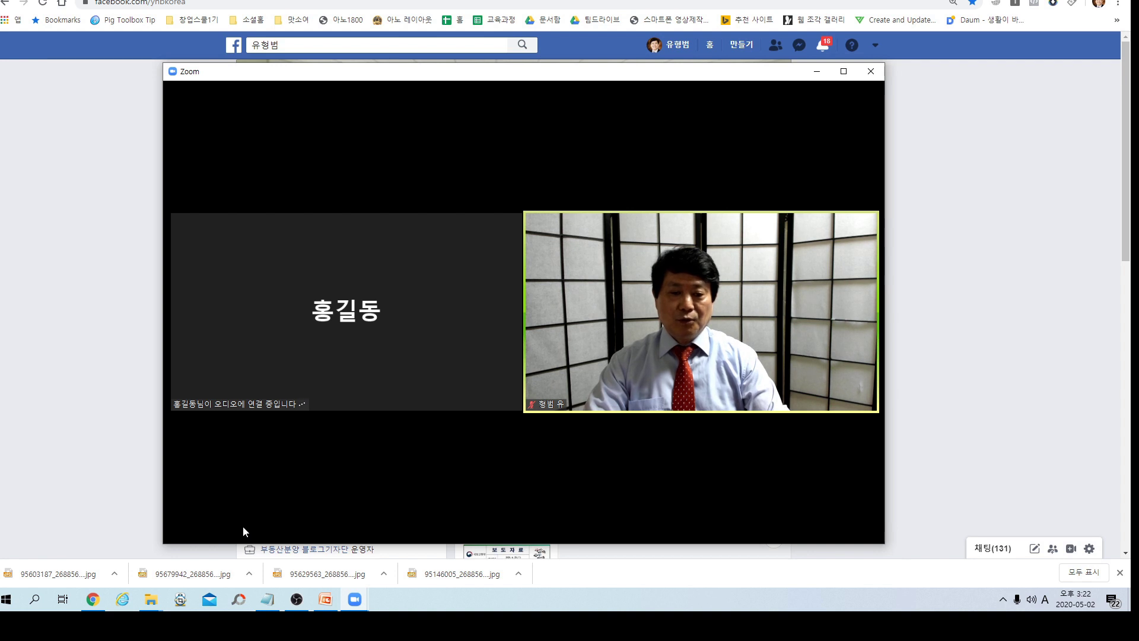
{"action": "mouse_move", "coordinate": [530, 422]}
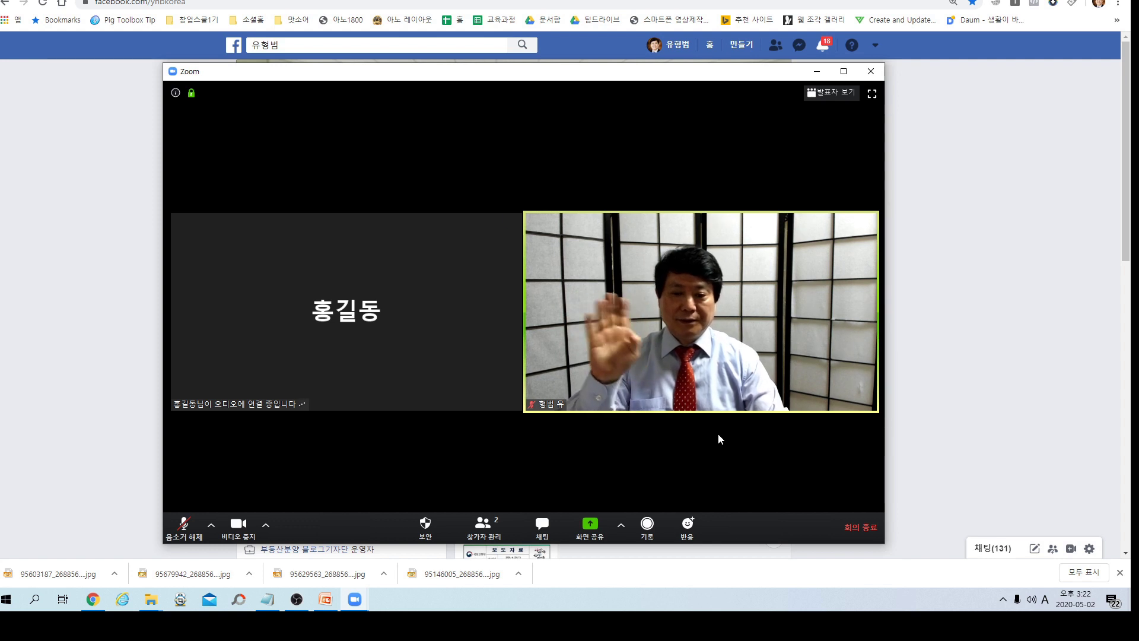
{"action": "left_click", "coordinate": [330, 339]}
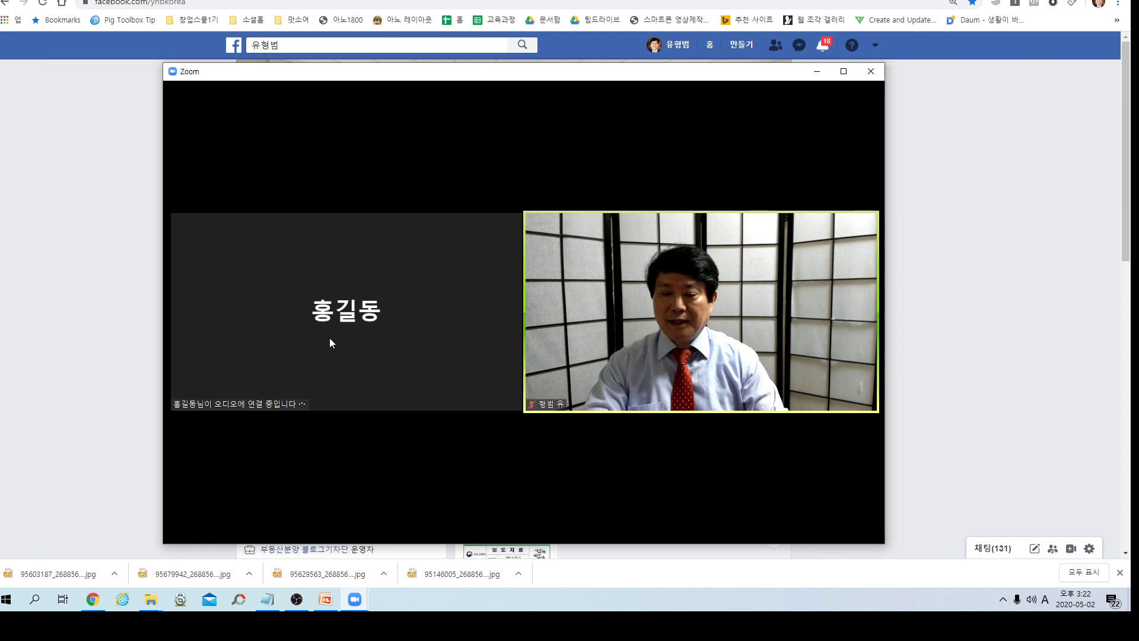
{"action": "left_click", "coordinate": [330, 338]}
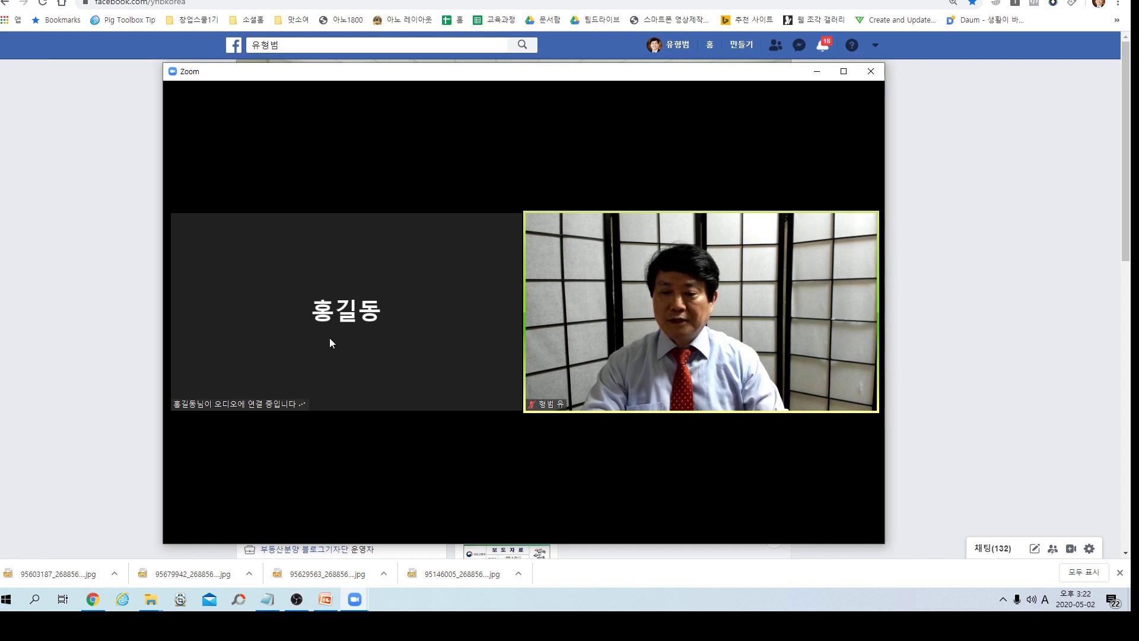
{"action": "left_click", "coordinate": [330, 339]}
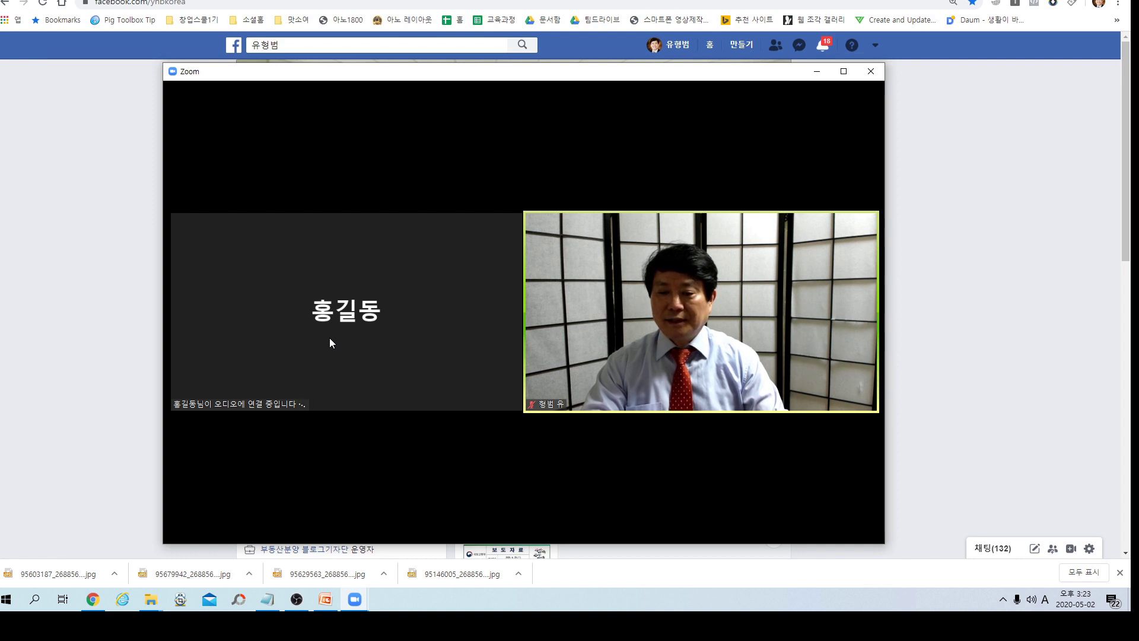
- Point out the speaker view (발표자 보기) and full screen (전체 화면) options, and stop the host's camera video
{"action": "left_click", "coordinate": [838, 103]}
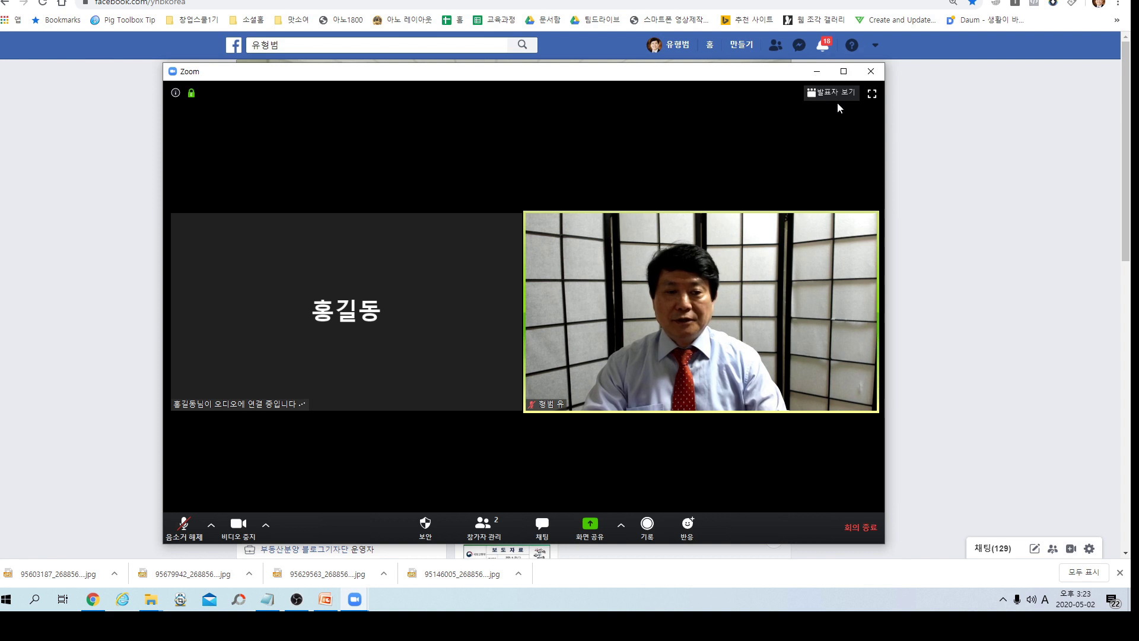
{"action": "left_click", "coordinate": [838, 102]}
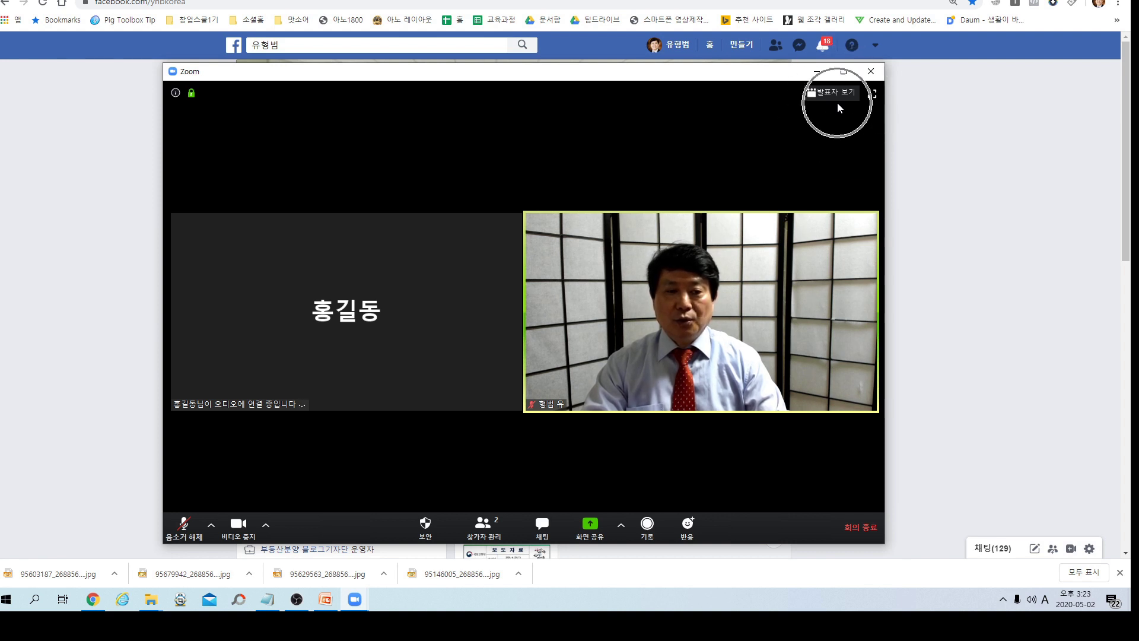
{"action": "mouse_move", "coordinate": [707, 345]}
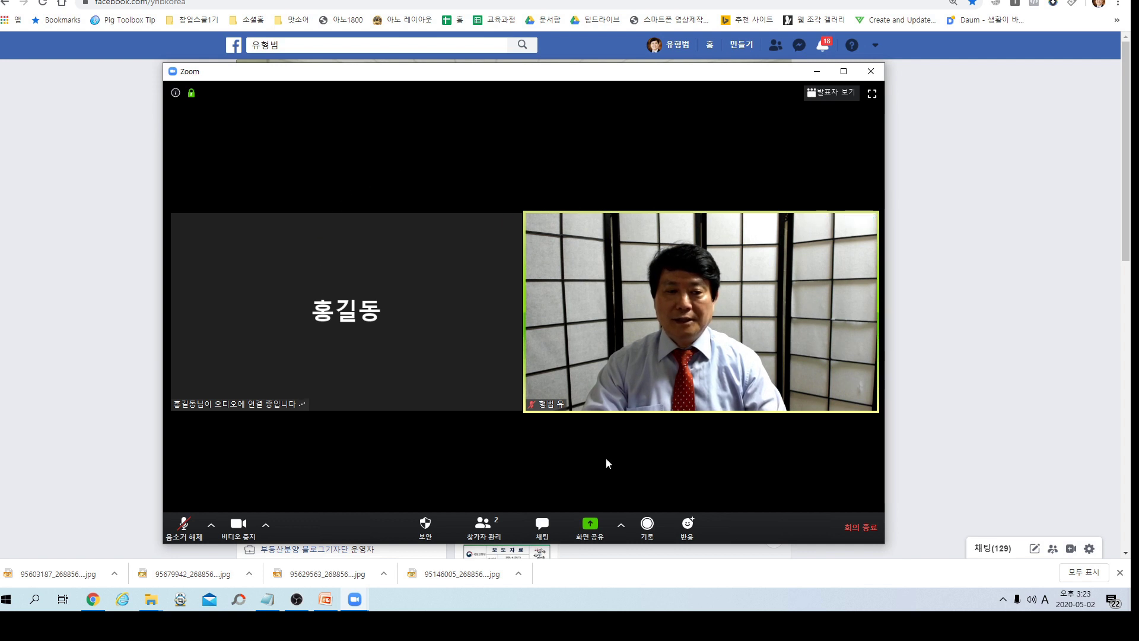
{"action": "left_click", "coordinate": [873, 95]}
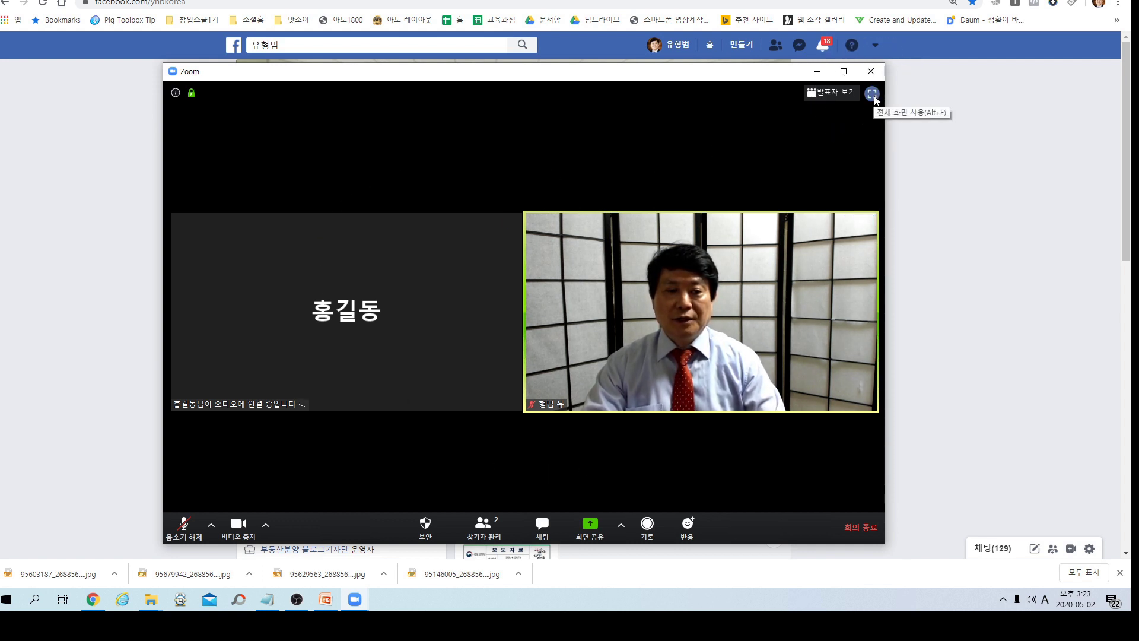
{"action": "left_click", "coordinate": [874, 98]}
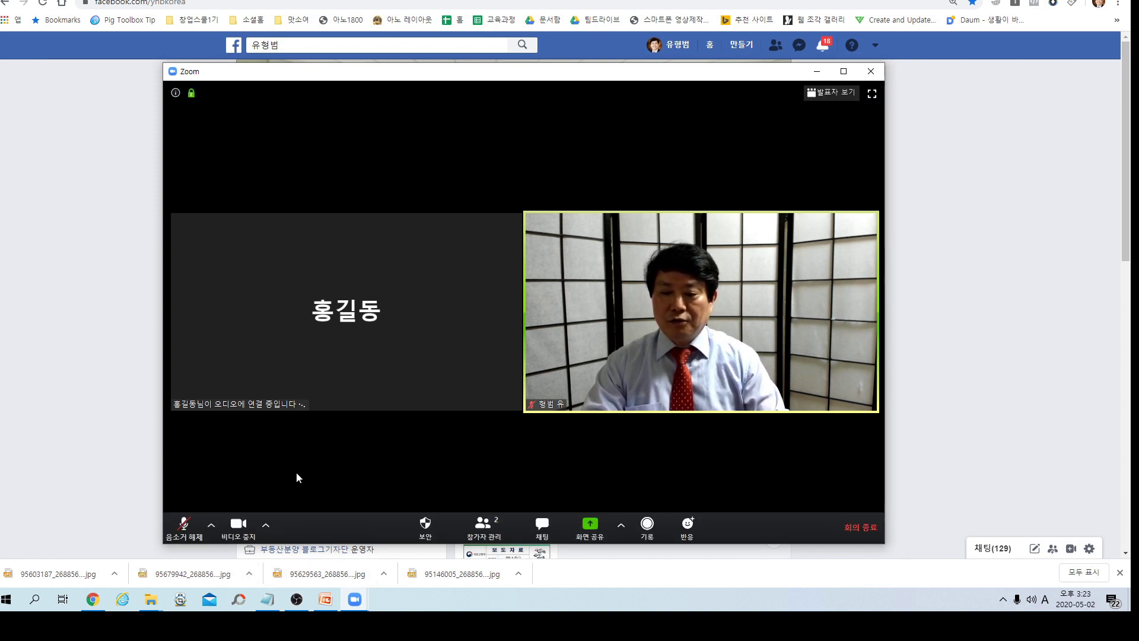
{"action": "left_click", "coordinate": [240, 525]}
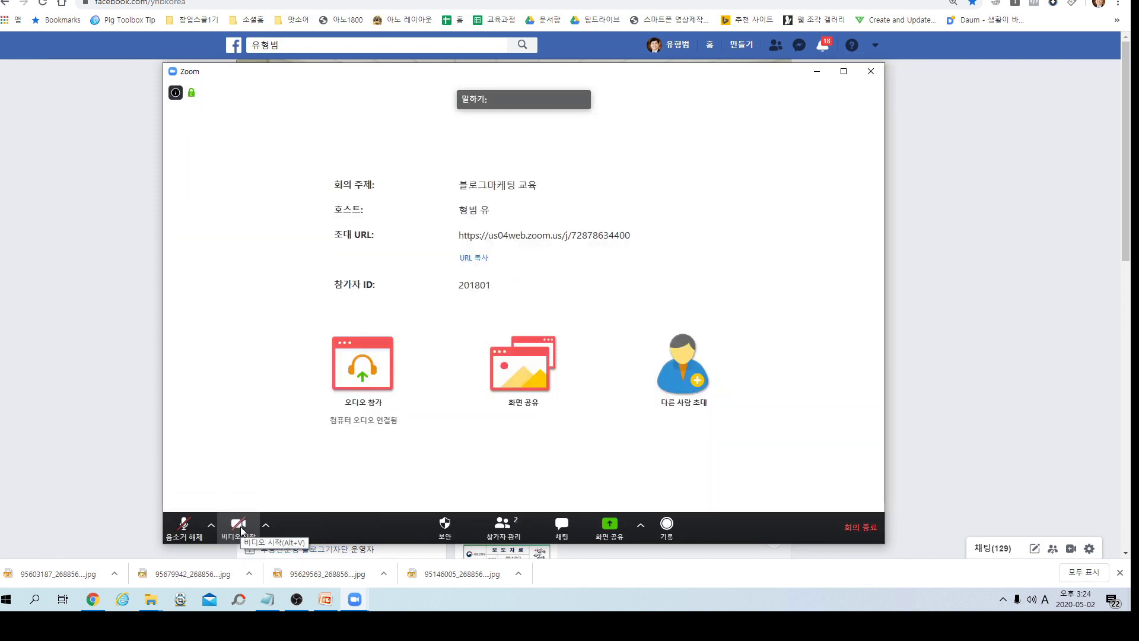